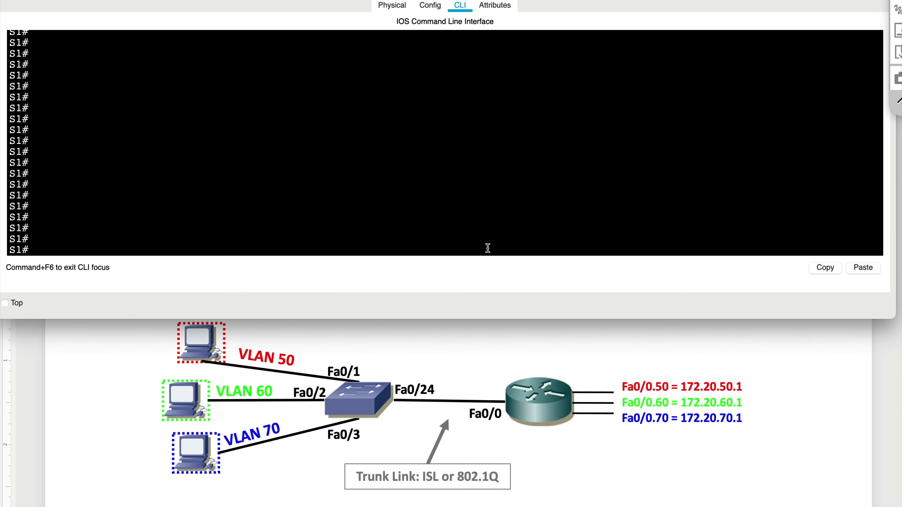
Display the brief VLAN table on switch S1.
{"action": "type", "text": "show vlan brief"}
{"action": "key", "text": "Return"}
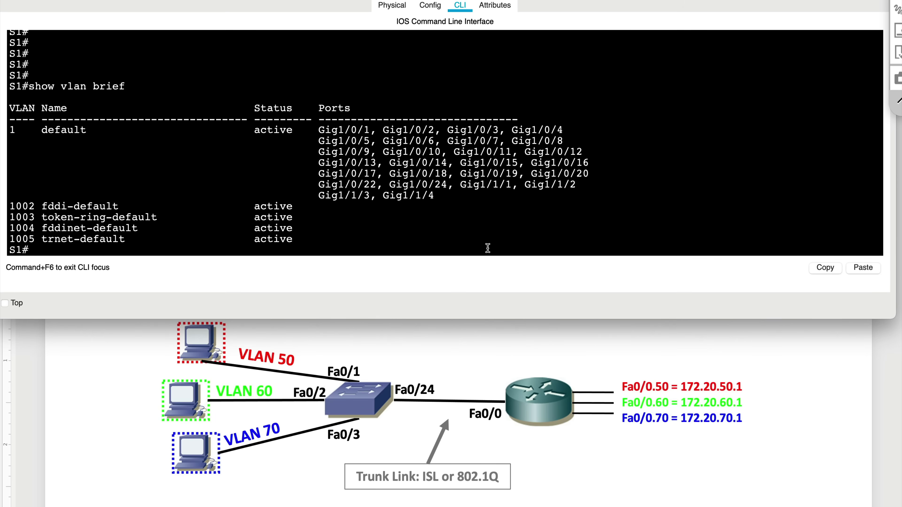
Enter global configuration on S1 and set interface gi1/0/1 to switchport access mode.
{"action": "type", "text": "conf t"}
{"action": "key", "text": "Return"}
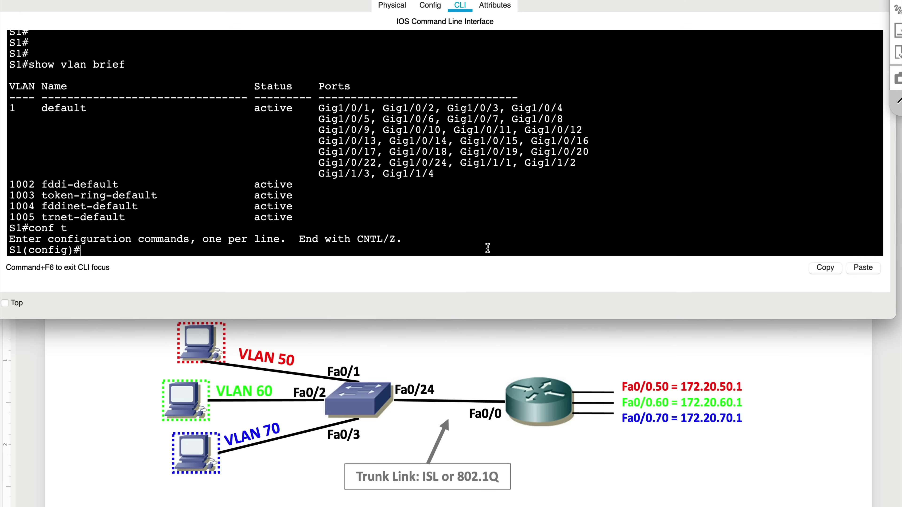
{"action": "type", "text": "int gi1/0/1"}
{"action": "key", "text": "Return"}
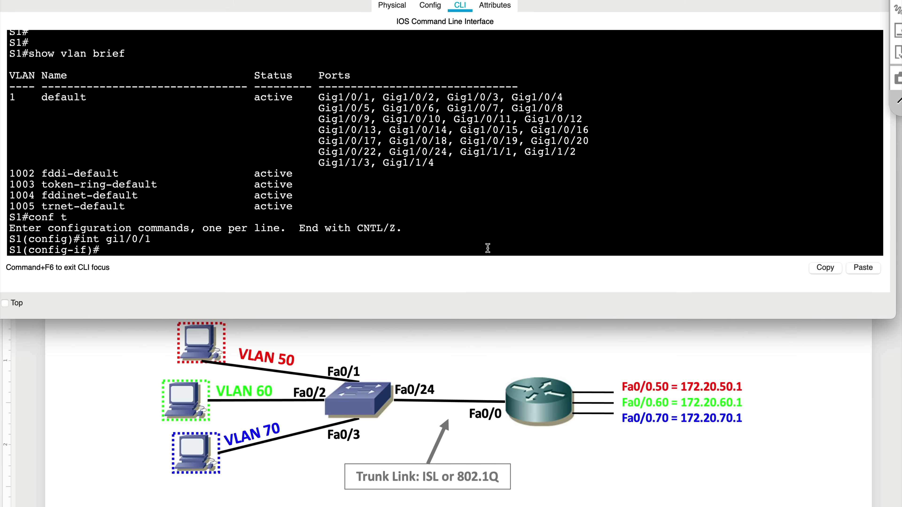
{"action": "type", "text": "swit"}
{"action": "key", "text": "Tab"}
{"action": "type", "text": "mode acc"}
{"action": "key", "text": "Tab"}
{"action": "key", "text": "Return"}
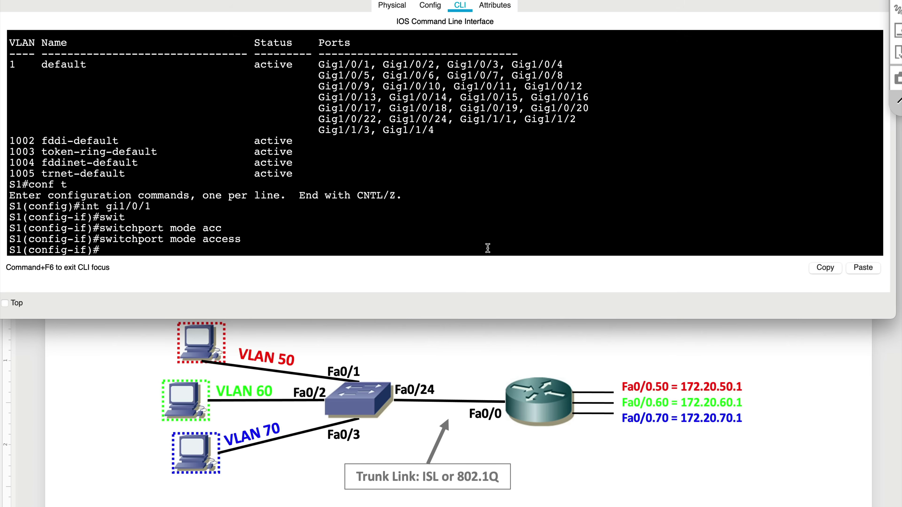
Assign interface gi1/0/1 to access VLAN 50 and leave its interface configuration.
{"action": "type", "text": "swi"}
{"action": "key", "text": "Tab"}
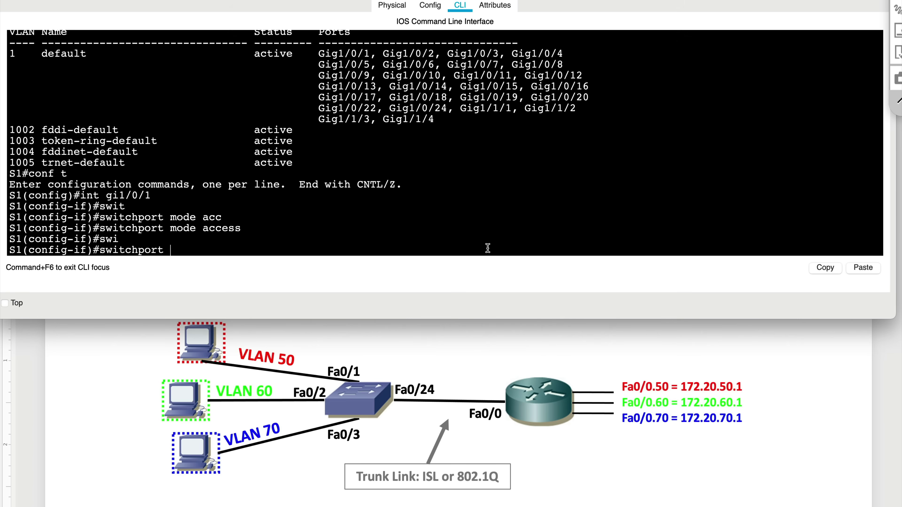
{"action": "type", "text": "acc"}
{"action": "key", "text": "Tab"}
{"action": "type", "text": "vlan 50"}
{"action": "key", "text": "Return"}
{"action": "key", "text": "Return"}
{"action": "key", "text": "Return"}
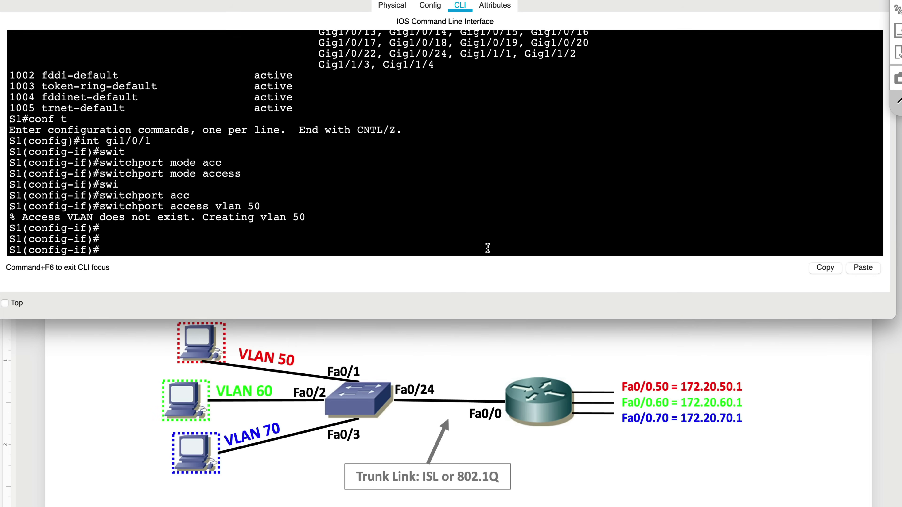
{"action": "type", "text": "exit"}
{"action": "key", "text": "Return"}
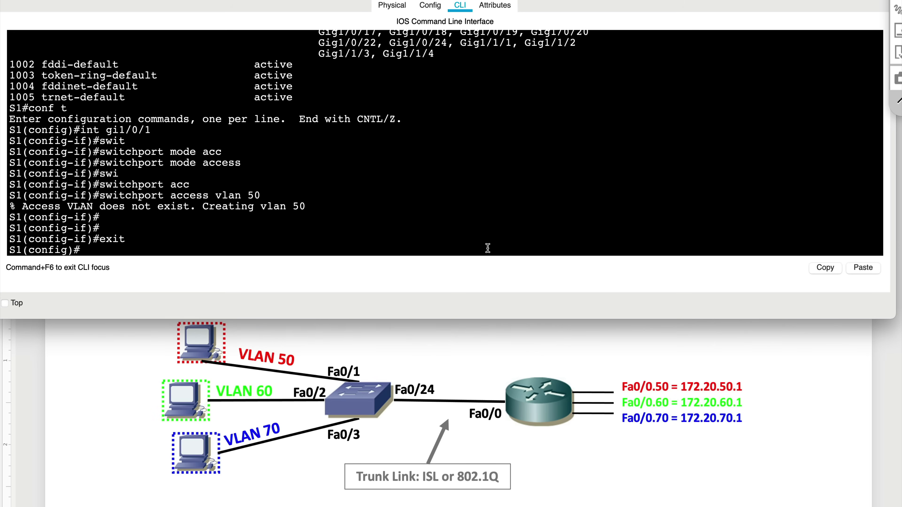
Enter configuration of interface gi1/0/2 and set it to switchport access mode.
{"action": "key", "text": "Up"}
{"action": "key", "text": "Up"}
{"action": "key", "text": "Up"}
{"action": "key", "text": "Up"}
{"action": "key", "text": "BackSpace"}
{"action": "type", "text": "2"}
{"action": "key", "text": "Return"}
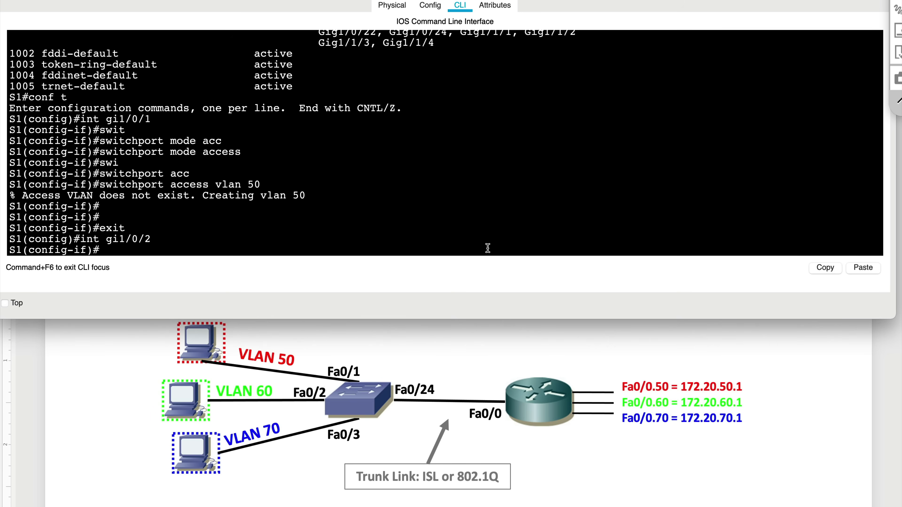
{"action": "key", "text": "Up"}
{"action": "key", "text": "Up"}
{"action": "key", "text": "Up"}
{"action": "key", "text": "Return"}
{"action": "key", "text": "Return"}
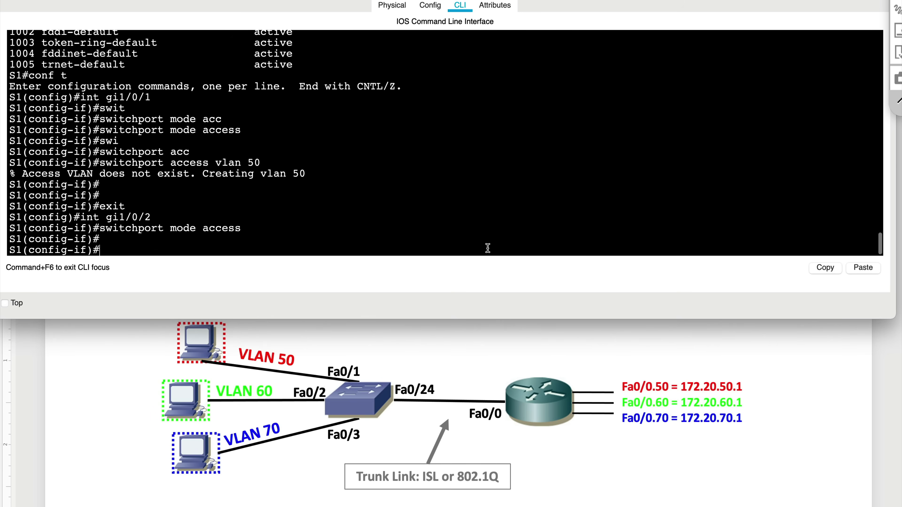
Assign interface gi1/0/2 to access VLAN 60 and leave its interface configuration.
{"action": "key", "text": "Up"}
{"action": "key", "text": "Up"}
{"action": "key", "text": "Up"}
{"action": "key", "text": "Up"}
{"action": "key", "text": "BackSpace"}
{"action": "key", "text": "BackSpace"}
{"action": "type", "text": "7"}
{"action": "key", "text": "BackSpace"}
{"action": "key", "text": "BackSpace"}
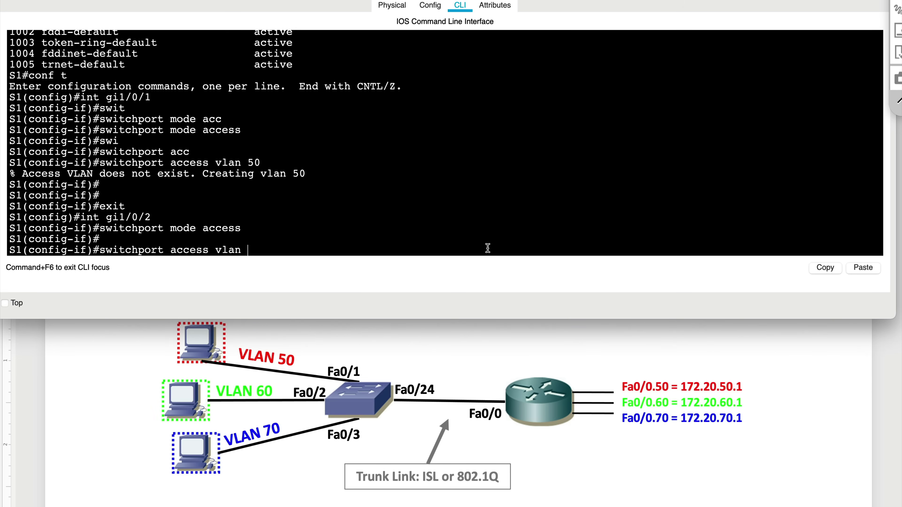
{"action": "type", "text": "60"}
{"action": "key", "text": "Return"}
{"action": "type", "text": "exit"}
{"action": "key", "text": "Return"}
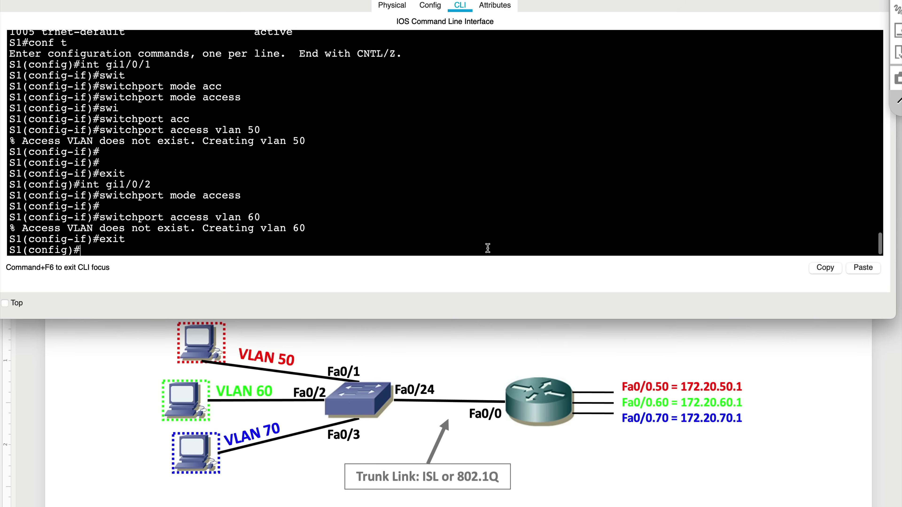
Enter configuration of interface gi1/0/3 and set it to switchport access mode.
{"action": "key", "text": "Up"}
{"action": "key", "text": "Up"}
{"action": "key", "text": "Up"}
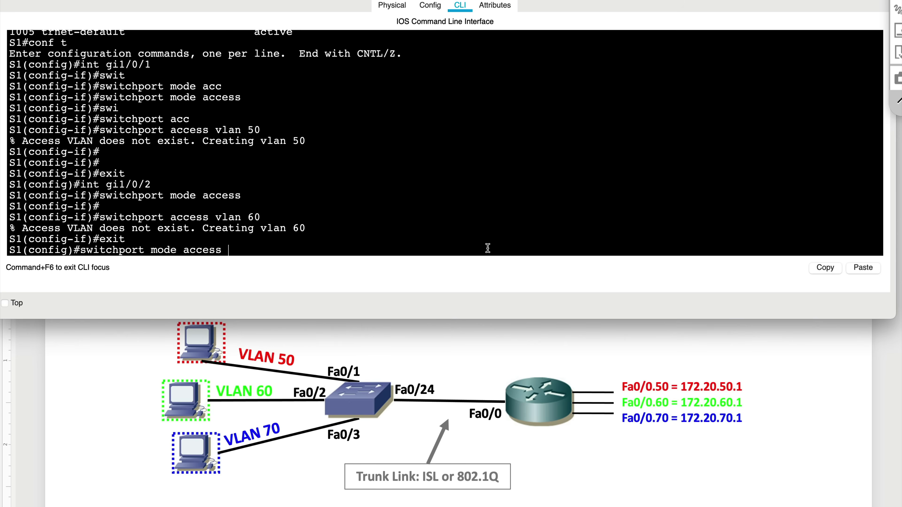
{"action": "key", "text": "Up"}
{"action": "key", "text": "BackSpace"}
{"action": "type", "text": "3"}
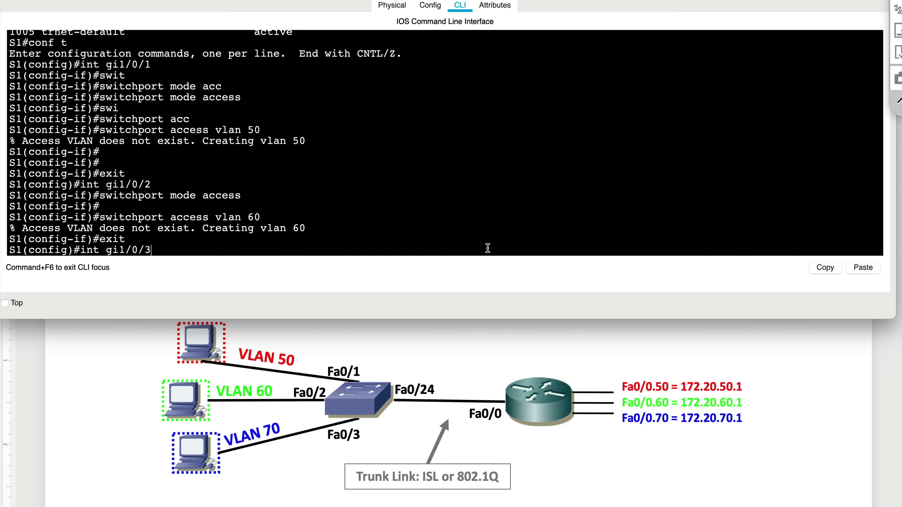
{"action": "key", "text": "Return"}
{"action": "key", "text": "Up"}
{"action": "key", "text": "Up"}
{"action": "key", "text": "Up"}
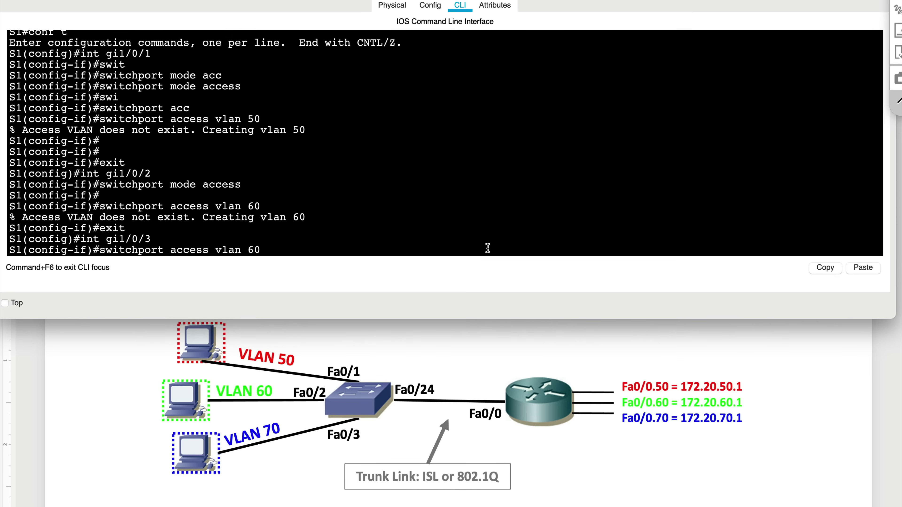
{"action": "key", "text": "Up"}
{"action": "key", "text": "Return"}
Assign interface gi1/0/3 to access VLAN 70 and return S1 to privileged EXEC mode.
{"action": "key", "text": "Up"}
{"action": "key", "text": "Up"}
{"action": "key", "text": "Up"}
{"action": "key", "text": "Up"}
{"action": "type", "text": "=="}
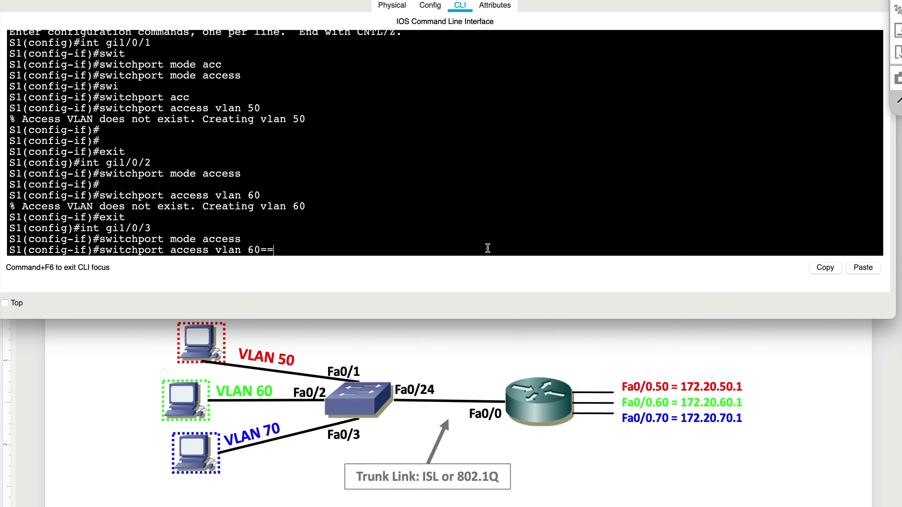
{"action": "key", "text": "BackSpace"}
{"action": "key", "text": "BackSpace"}
{"action": "key", "text": "BackSpace"}
{"action": "key", "text": "BackSpace"}
{"action": "type", "text": "70"}
{"action": "key", "text": "Return"}
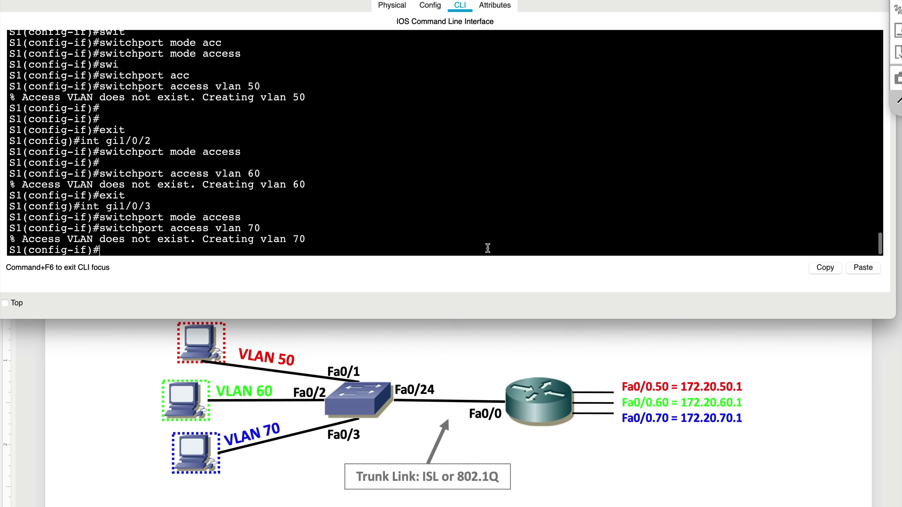
{"action": "type", "text": "exit"}
{"action": "key", "text": "Return"}
{"action": "key", "text": "Return"}
{"action": "key", "text": "Return"}
{"action": "type", "text": "exit"}
{"action": "key", "text": "Return"}
{"action": "key", "text": "Return"}
{"action": "key", "text": "Return"}
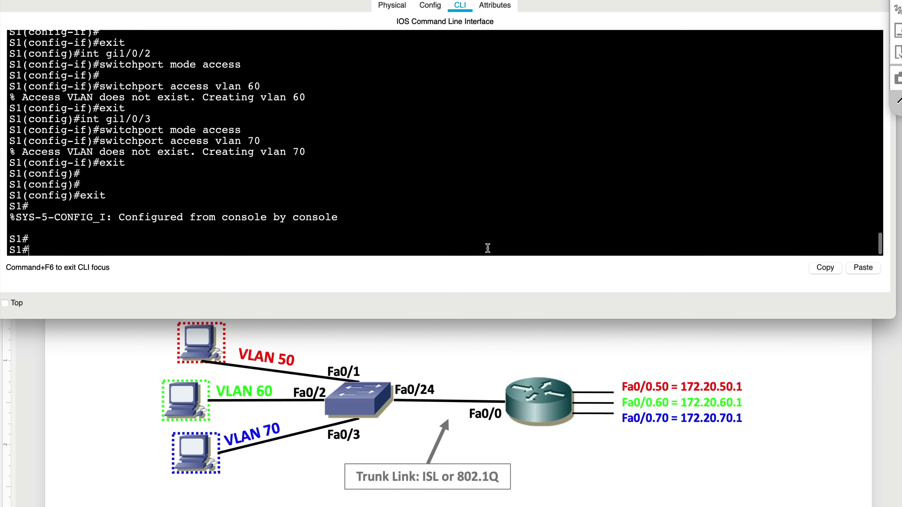
Show the brief VLAN table on S1 to check the new port assignments.
{"action": "key", "text": "Return"}
{"action": "type", "text": "show vlan brie"}
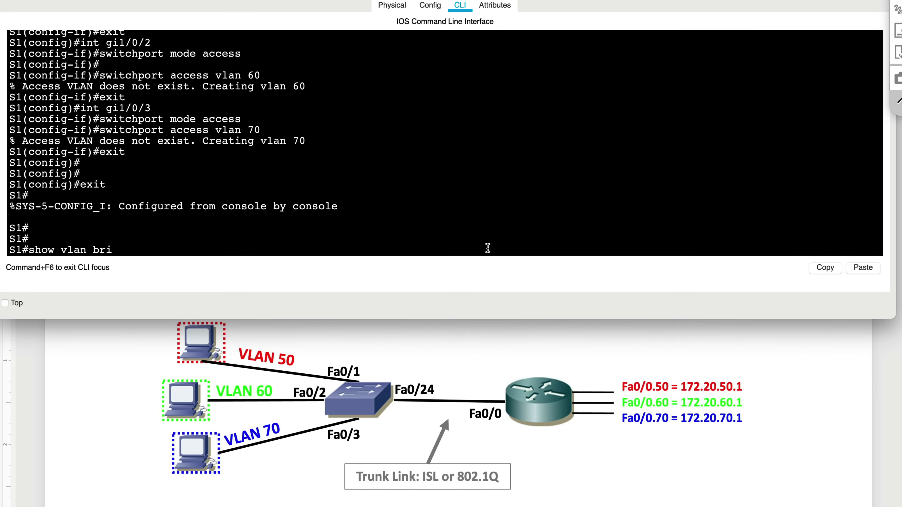
{"action": "type", "text": "f"}
{"action": "key", "text": "Return"}
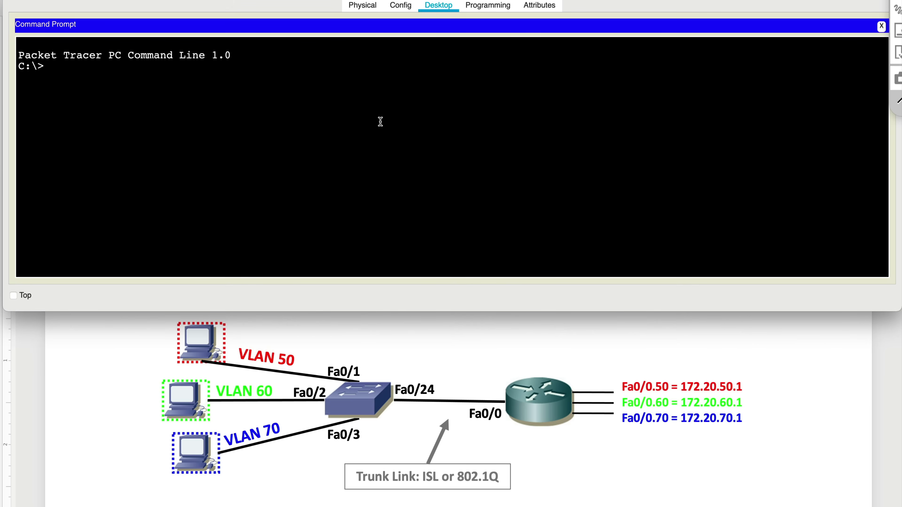
Run ipconfig on the VLAN 50 PC and examine its IPv4 address and subnet mask.
{"action": "type", "text": "ipconfig"}
{"action": "key", "text": "Return"}
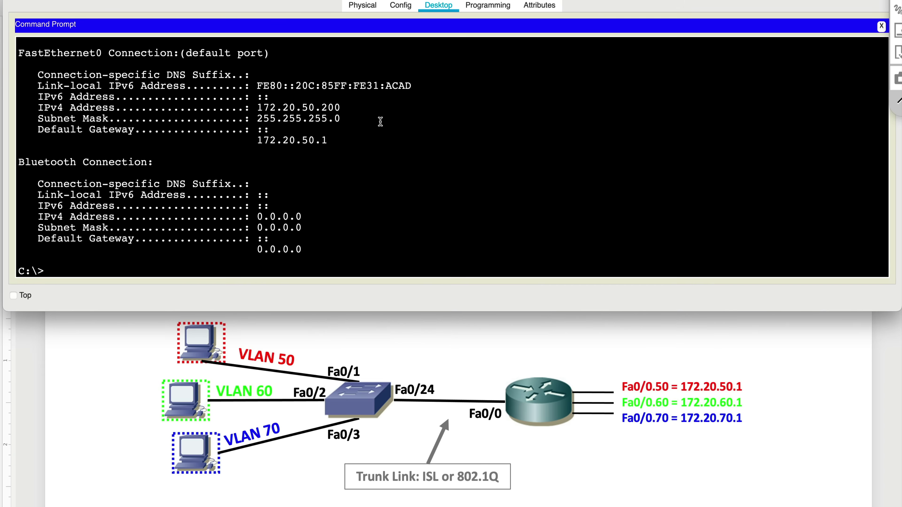
{"action": "scroll", "coordinate": [381, 121], "scroll_direction": "up", "scroll_amount": 3}
{"action": "scroll", "coordinate": [380, 121], "scroll_direction": "down", "scroll_amount": 3}
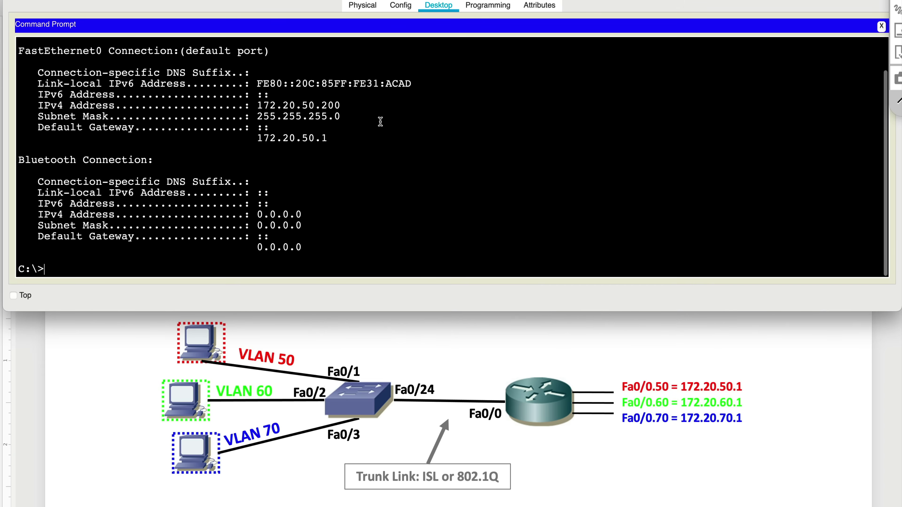
{"action": "triple_click", "coordinate": [309, 105]}
{"action": "left_click", "coordinate": [307, 115]}
{"action": "triple_click", "coordinate": [307, 116]}
{"action": "left_click", "coordinate": [324, 106]}
{"action": "triple_click", "coordinate": [321, 106]}
{"action": "left_click", "coordinate": [323, 117]}
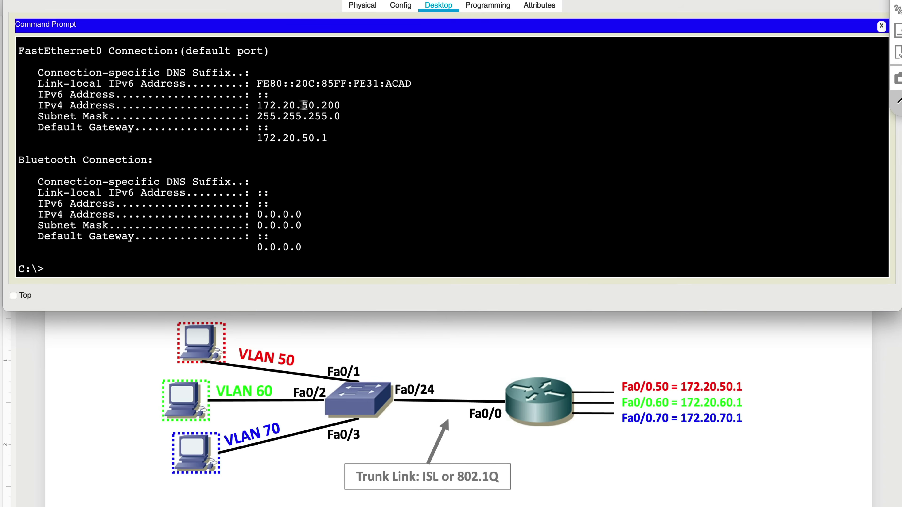
{"action": "triple_click", "coordinate": [329, 105]}
Ping 172.20.60.200 from the VLAN 50 PC to test inter-VLAN connectivity.
{"action": "left_click", "coordinate": [354, 270]}
{"action": "type", "text": "ping 172.20.60"}
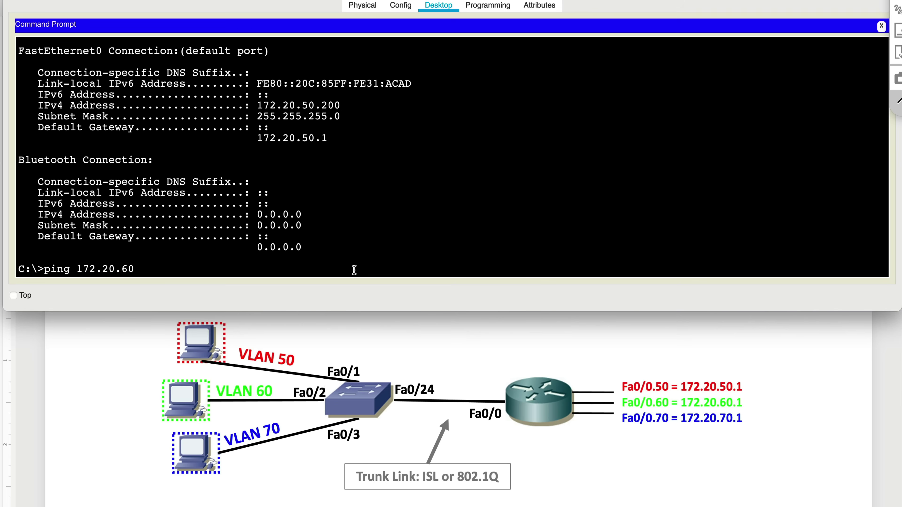
{"action": "type", "text": ".200"}
{"action": "key", "text": "Return"}
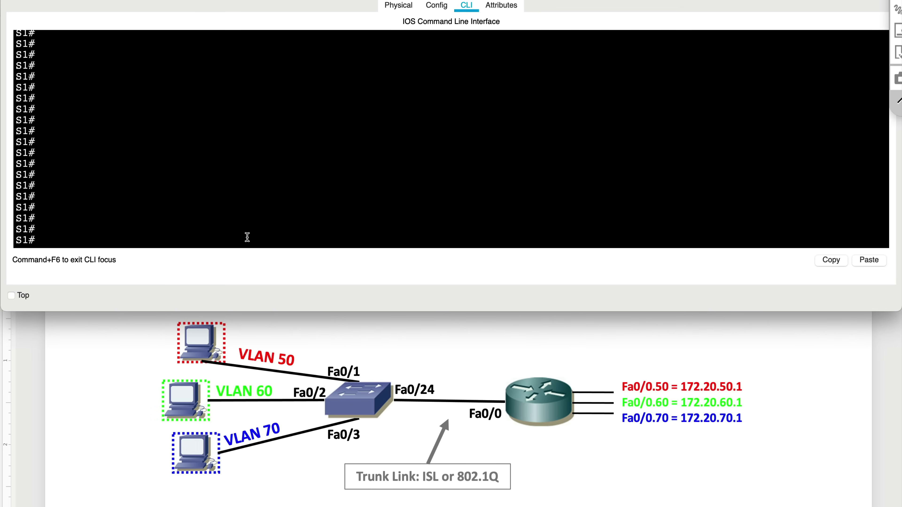
List S1's CDP neighbors and examine which local interface connects to router R1.
{"action": "key", "text": "Return"}
{"action": "type", "text": "show"}
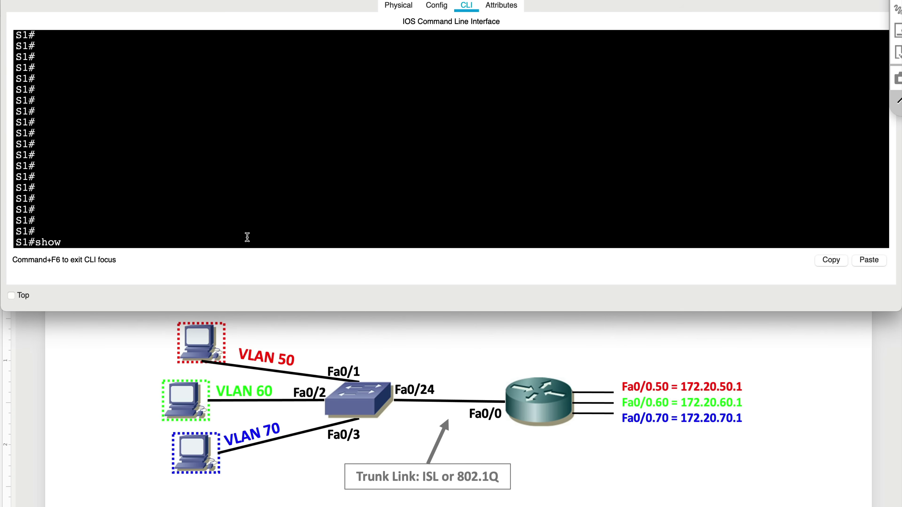
{"action": "type", "text": " cdp neigh"}
{"action": "key", "text": "Return"}
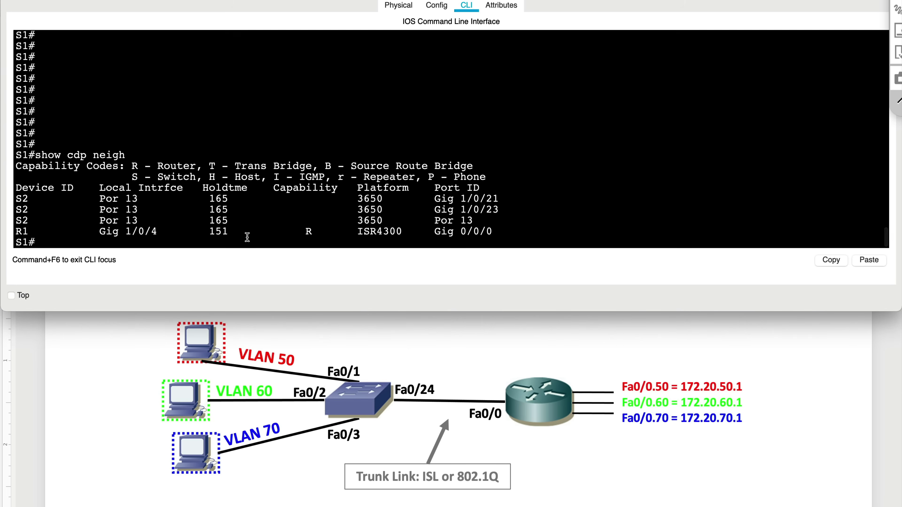
{"action": "triple_click", "coordinate": [156, 232]}
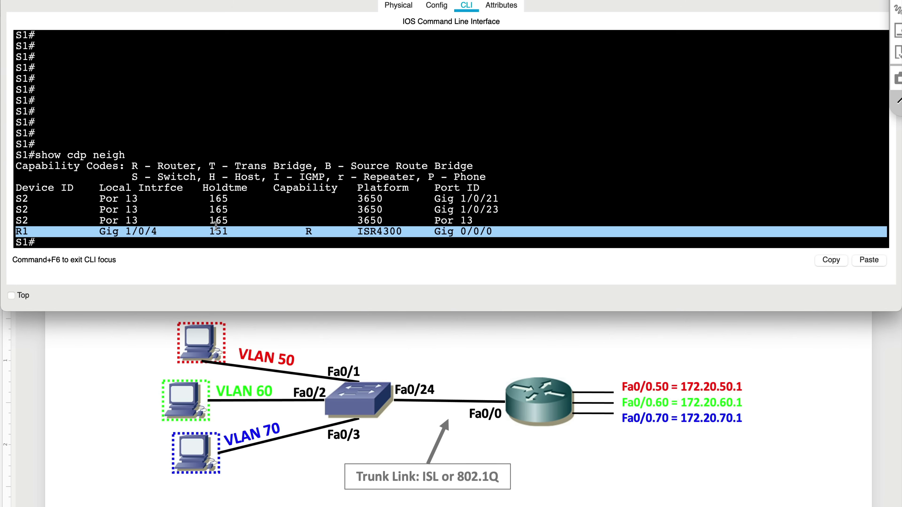
Enter global configuration on S1 and open interface gi1/0/4 for configuration.
{"action": "left_click", "coordinate": [184, 241]}
{"action": "type", "text": "conf t"}
{"action": "key", "text": "Return"}
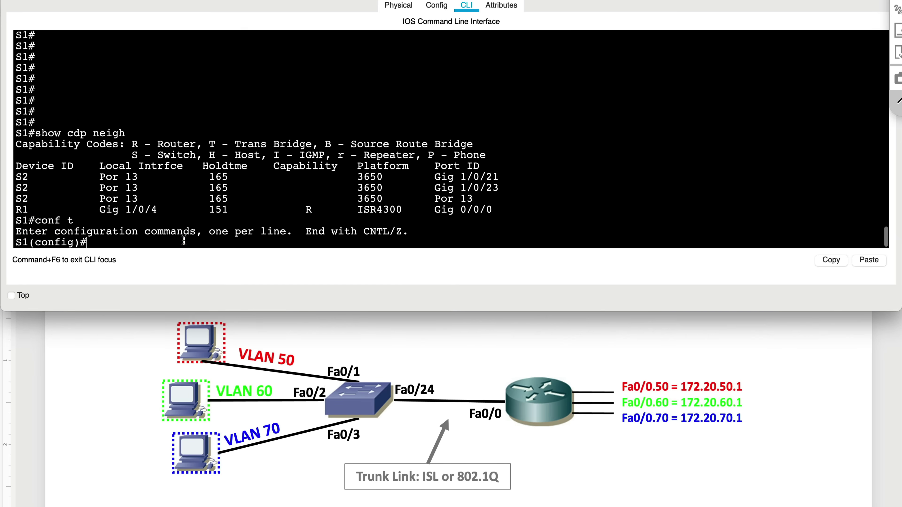
{"action": "type", "text": "int gi0/1/0/4"}
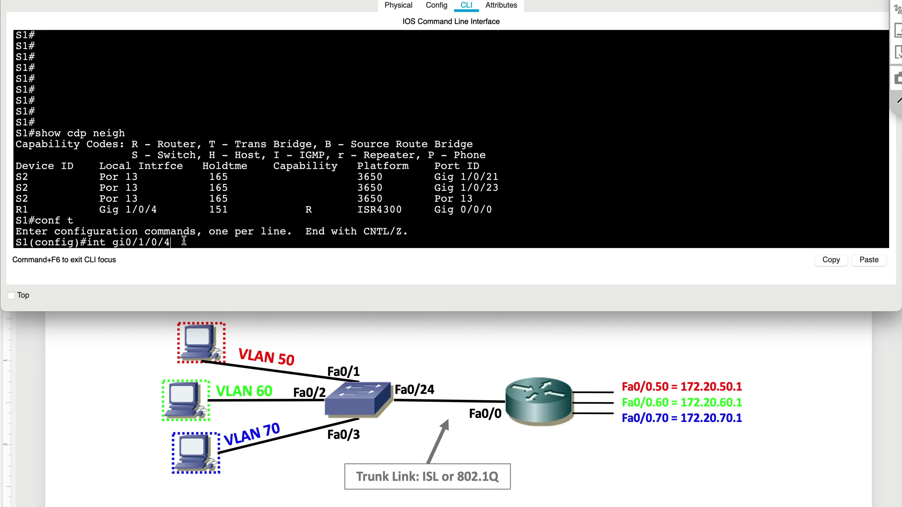
{"action": "key", "text": "BackSpace"}
{"action": "key", "text": "BackSpace"}
{"action": "key", "text": "BackSpace"}
{"action": "key", "text": "BackSpace"}
{"action": "key", "text": "BackSpace"}
{"action": "key", "text": "BackSpace"}
{"action": "key", "text": "BackSpace"}
{"action": "type", "text": "1/0/4"}
{"action": "key", "text": "Return"}
{"action": "key", "text": "Return"}
{"action": "key", "text": "Return"}
{"action": "key", "text": "Return"}
{"action": "key", "text": "Return"}
{"action": "key", "text": "Return"}
{"action": "key", "text": "Return"}
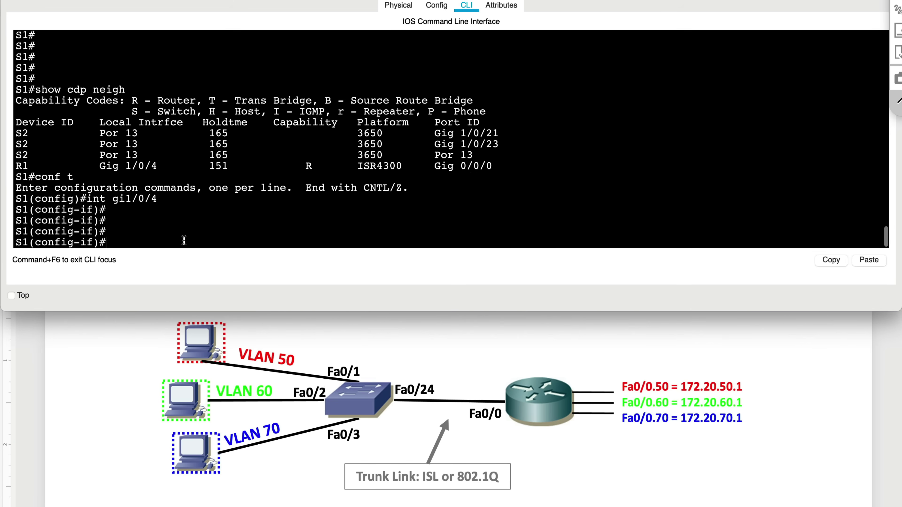
{"action": "key", "text": "Return"}
{"action": "key", "text": "Return"}
{"action": "key", "text": "Return"}
{"action": "key", "text": "Return"}
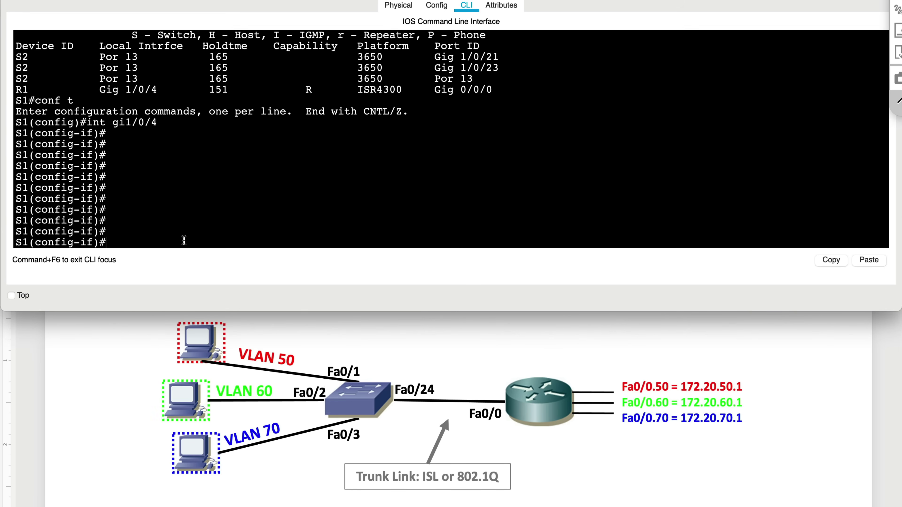
Set the trunk encapsulation on interface gi1/0/4 to dot1q.
{"action": "type", "text": "swi"}
{"action": "key", "text": "Tab"}
{"action": "type", "text": "tr"}
{"action": "key", "text": "Tab"}
{"action": "type", "text": "en"}
{"action": "key", "text": "Tab"}
{"action": "type", "text": "do"}
{"action": "key", "text": "Tab"}
{"action": "key", "text": "Return"}
{"action": "key", "text": "Return"}
{"action": "key", "text": "Return"}
{"action": "key", "text": "Return"}
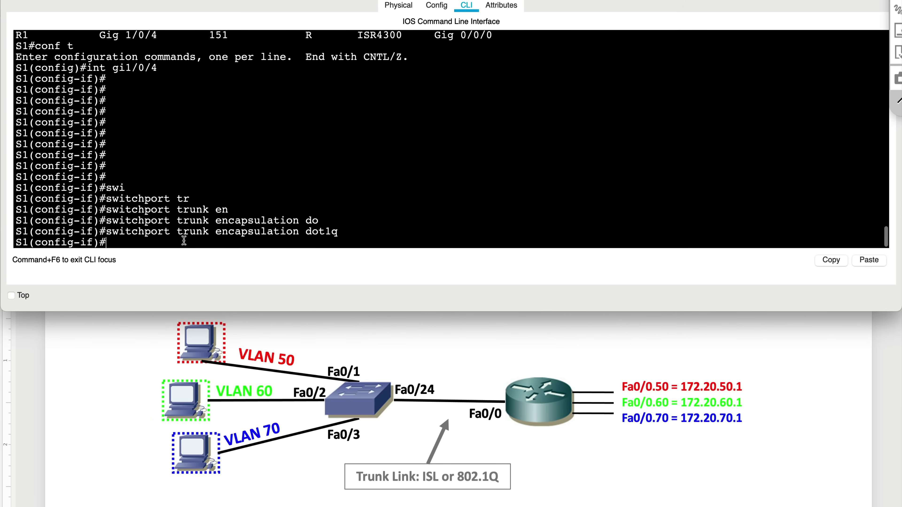
Set interface gi1/0/4 to switchport trunk mode.
{"action": "type", "text": "swi"}
{"action": "key", "text": "Tab"}
{"action": "type", "text": "mode tu"}
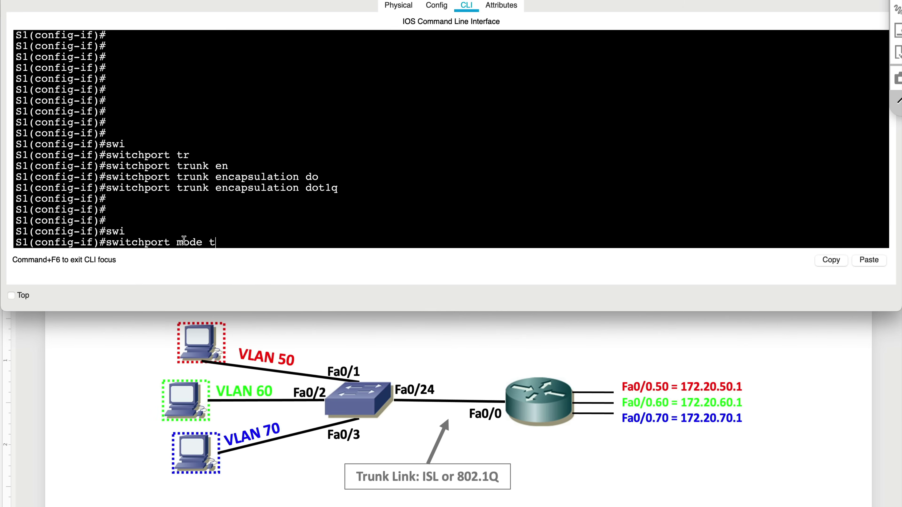
{"action": "key", "text": "Tab"}
{"action": "key", "text": "BackSpace"}
{"action": "type", "text": "ru"}
{"action": "key", "text": "Tab"}
{"action": "key", "text": "Return"}
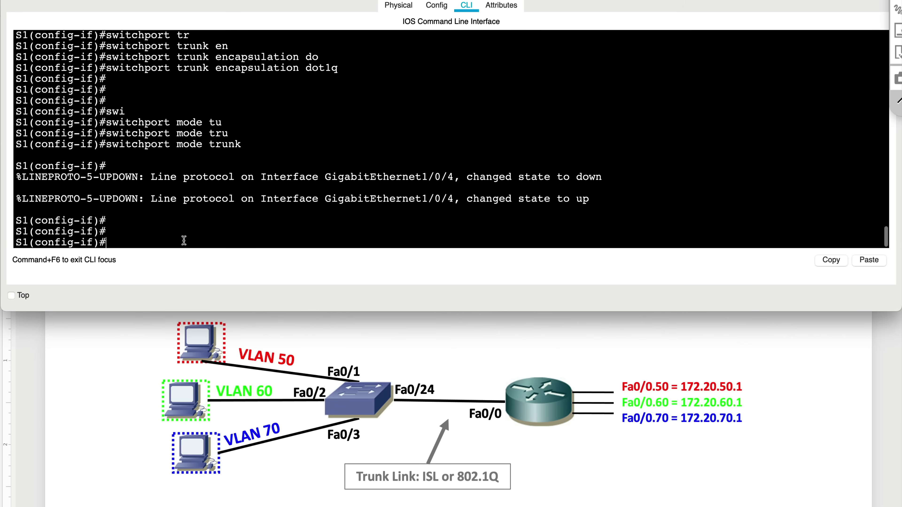
{"action": "key", "text": "Return"}
{"action": "key", "text": "Return"}
{"action": "key", "text": "Return"}
{"action": "key", "text": "Return"}
{"action": "key", "text": "Return"}
{"action": "key", "text": "Return"}
{"action": "key", "text": "Return"}
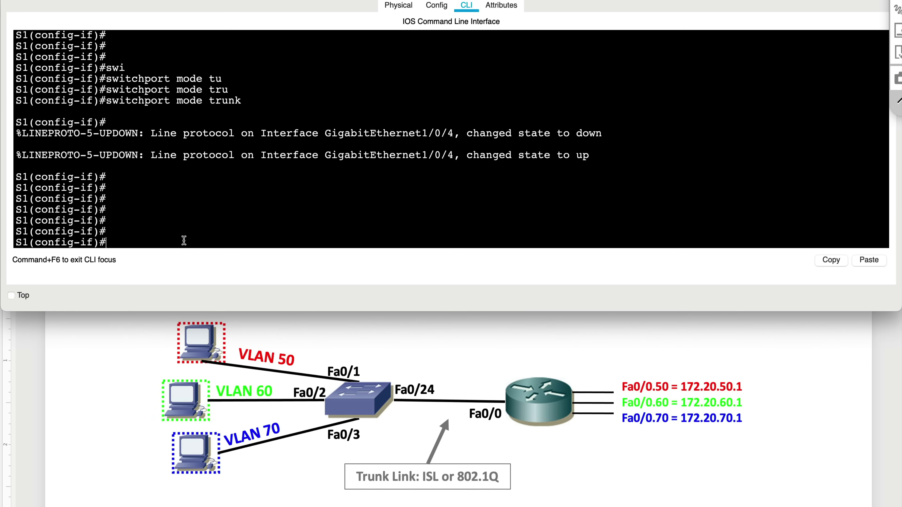
Show the trunk interfaces on S1 and examine the trunking mode and allowed VLANs of port Gig1/0/4.
{"action": "type", "text": "do show int trunk"}
{"action": "key", "text": "Return"}
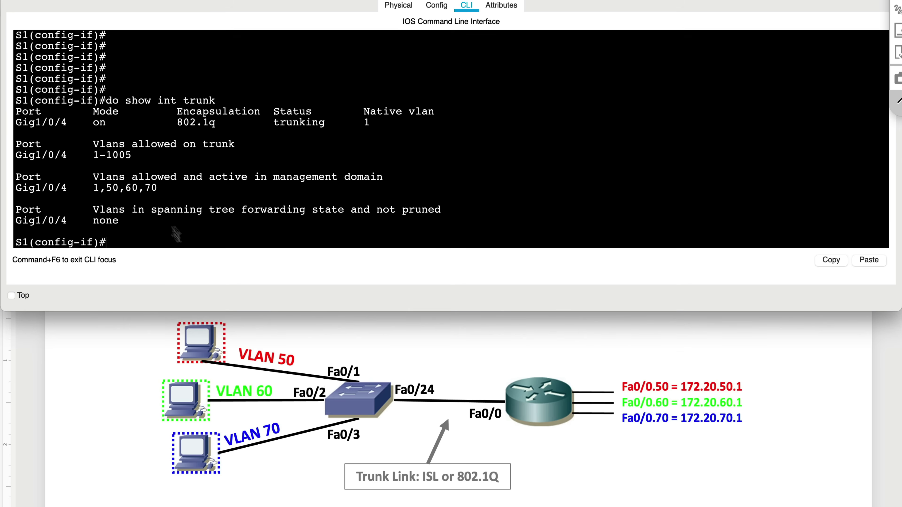
{"action": "triple_click", "coordinate": [33, 125]}
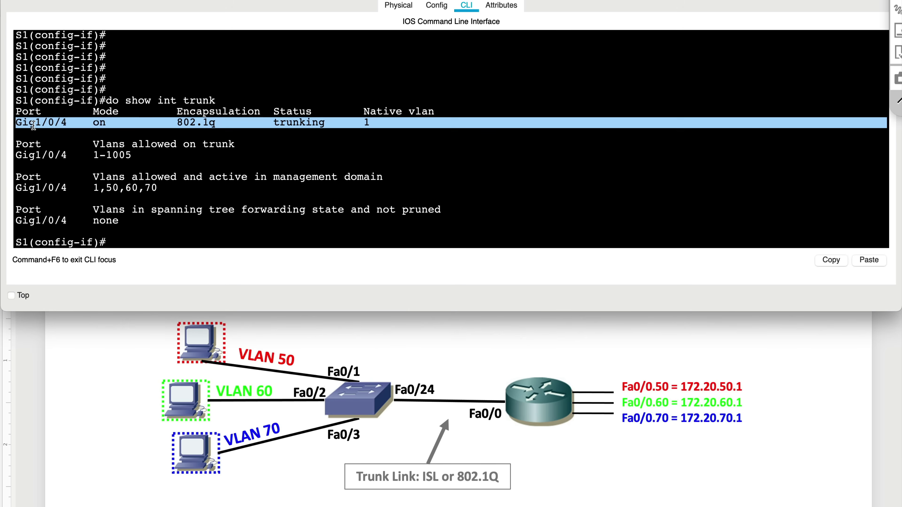
{"action": "left_click", "coordinate": [114, 160]}
{"action": "triple_click", "coordinate": [114, 166]}
{"action": "left_click", "coordinate": [208, 230]}
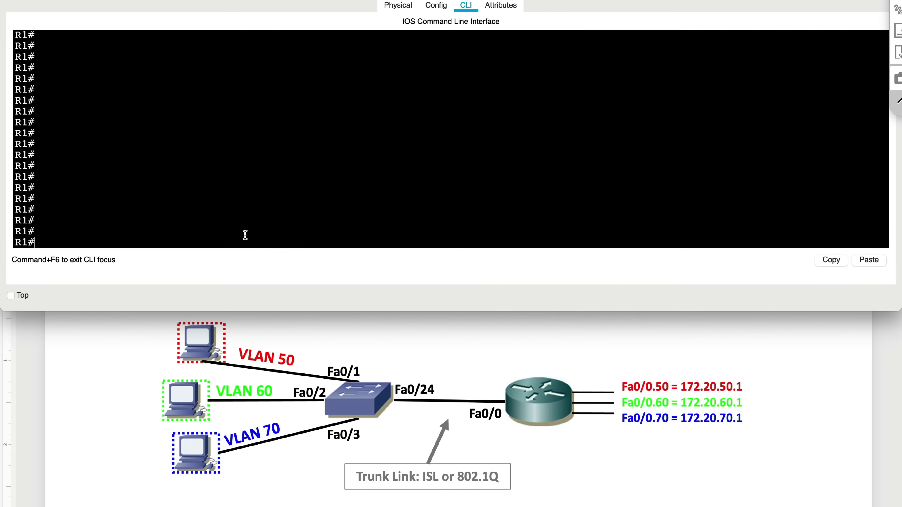
List R1's CDP neighbors and examine which local interface connects to switch S1.
{"action": "type", "text": "show cdp neigh"}
{"action": "key", "text": "Return"}
{"action": "key", "text": "Return"}
{"action": "key", "text": "Return"}
{"action": "key", "text": "Return"}
{"action": "key", "text": "Return"}
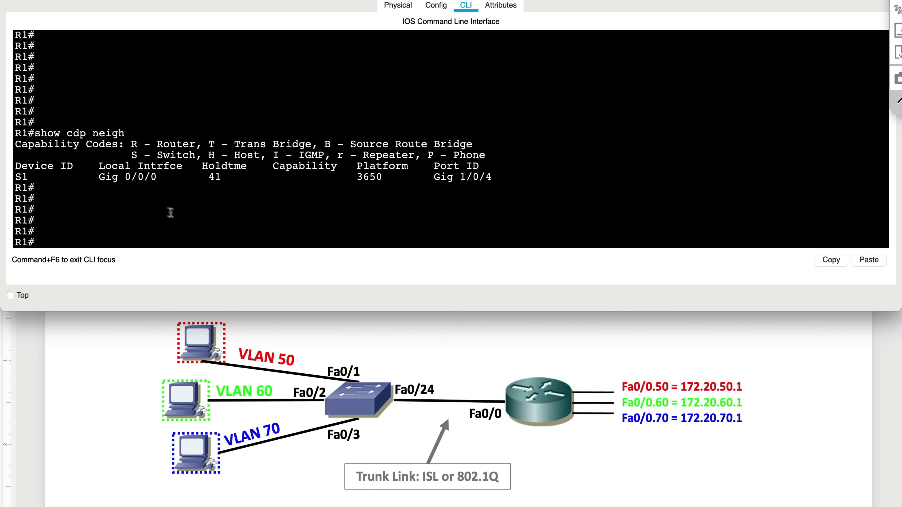
{"action": "triple_click", "coordinate": [106, 186]}
{"action": "triple_click", "coordinate": [165, 172]}
{"action": "left_click", "coordinate": [162, 222]}
Enter global configuration on R1 and create subinterface gi0/0/0.50.
{"action": "type", "text": "conf t"}
{"action": "key", "text": "Return"}
{"action": "key", "text": "Return"}
{"action": "key", "text": "Return"}
{"action": "key", "text": "Return"}
{"action": "key", "text": "Return"}
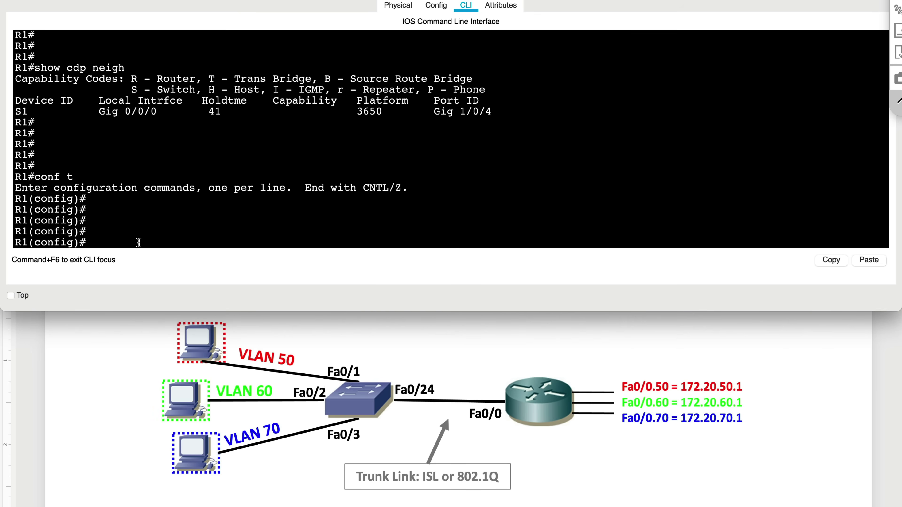
{"action": "type", "text": "int gi0/0/0.50"}
{"action": "key", "text": "Return"}
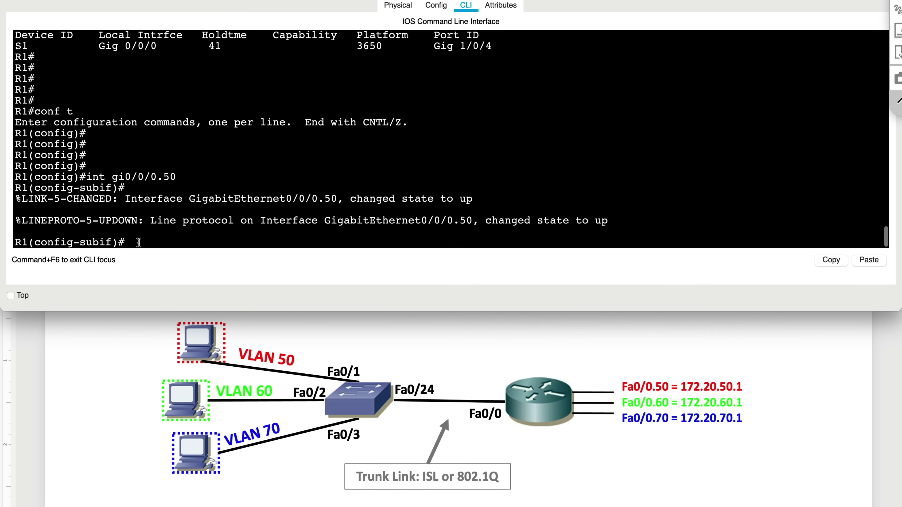
Set subinterface gi0/0/0.50 to dot1Q encapsulation for VLAN 50.
{"action": "type", "text": "en"}
{"action": "key", "text": "Tab"}
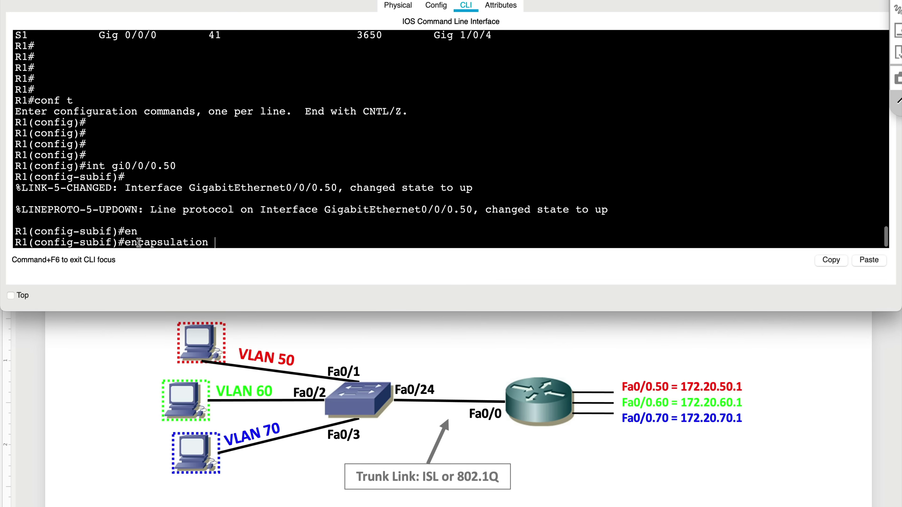
{"action": "type", "text": "do"}
{"action": "key", "text": "Tab"}
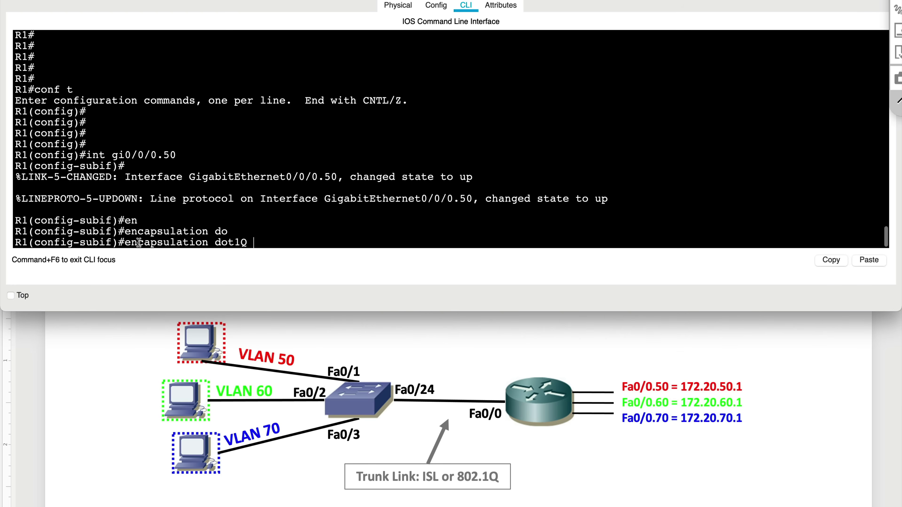
{"action": "type", "text": "50"}
{"action": "key", "text": "Return"}
{"action": "key", "text": "Return"}
{"action": "key", "text": "Return"}
{"action": "key", "text": "Return"}
Assign IP address 172.20.50.1 with mask 255.255.255.0 to subinterface gi0/0/0.50 and return to global configuration.
{"action": "type", "text": "ip"}
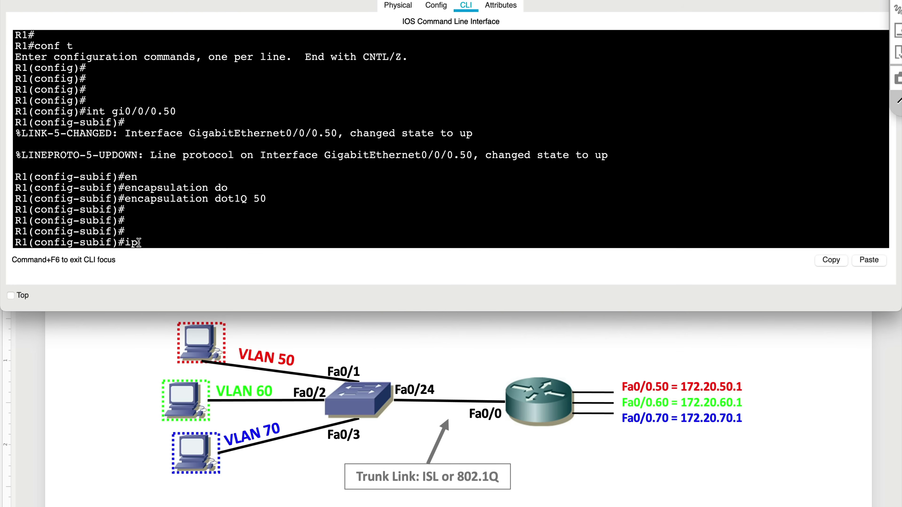
{"action": "type", "text": " add 172.20.50.1 255.25"}
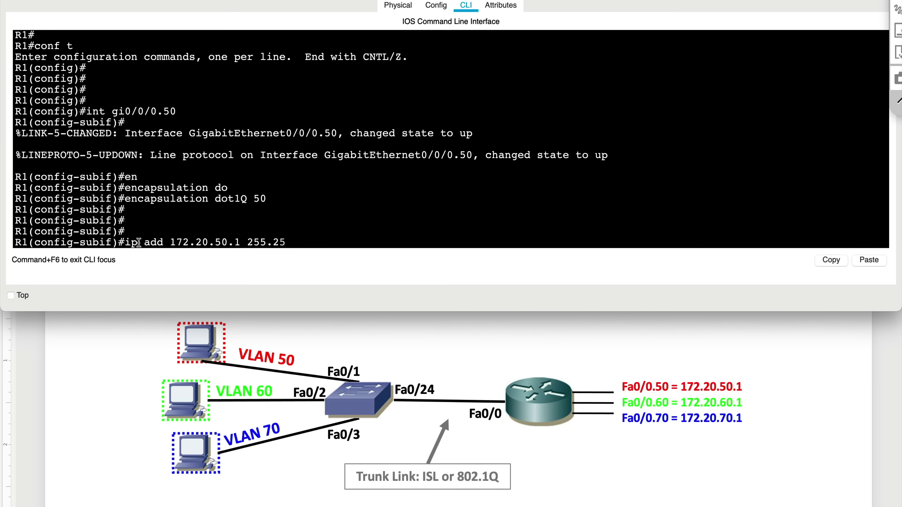
{"action": "type", "text": "5.255.0"}
{"action": "key", "text": "Return"}
{"action": "key", "text": "Return"}
{"action": "key", "text": "Return"}
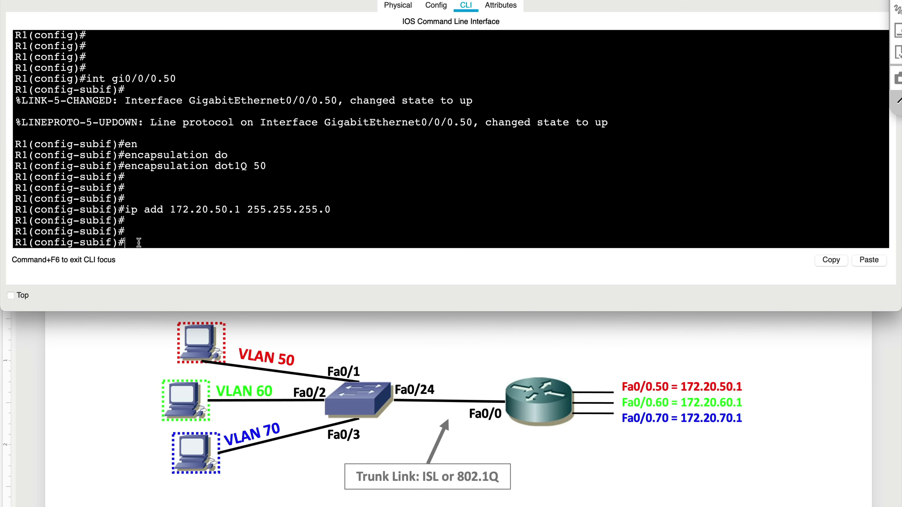
{"action": "type", "text": "exit"}
{"action": "key", "text": "Return"}
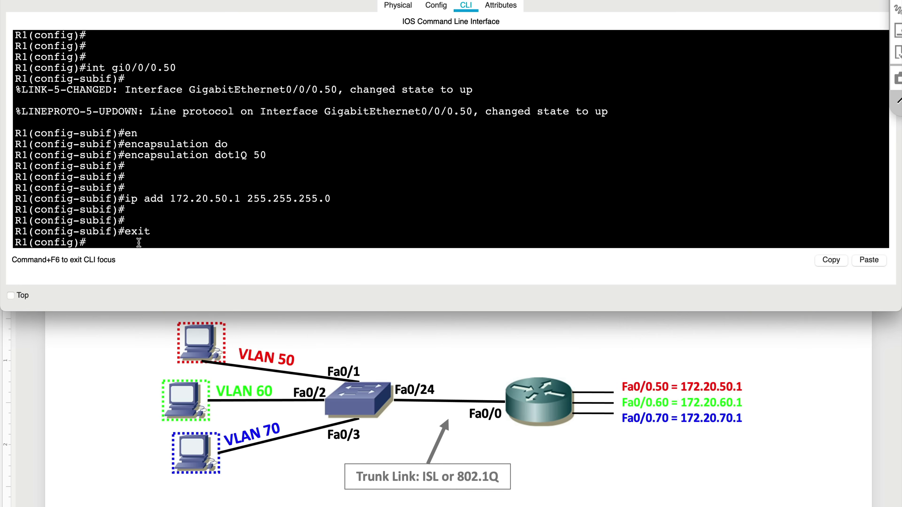
Create subinterface gi0/0/0.60 on R1 by adapting the earlier subinterface command.
{"action": "type", "text": "exit"}
{"action": "key", "text": "Up"}
{"action": "key", "text": "Up"}
{"action": "key", "text": "Up"}
{"action": "key", "text": "Up"}
{"action": "key", "text": "Up"}
{"action": "key", "text": "Up"}
{"action": "key", "text": "BackSpace"}
{"action": "key", "text": "BackSpace"}
{"action": "type", "text": "60"}
{"action": "key", "text": "Return"}
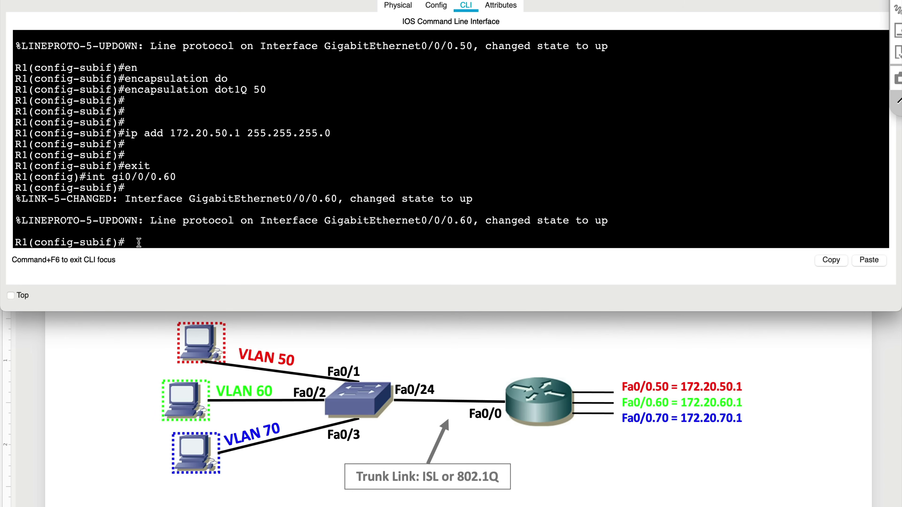
Set subinterface gi0/0/0.60 to dot1Q encapsulation for VLAN 60.
{"action": "type", "text": "enc"}
{"action": "key", "text": "Tab"}
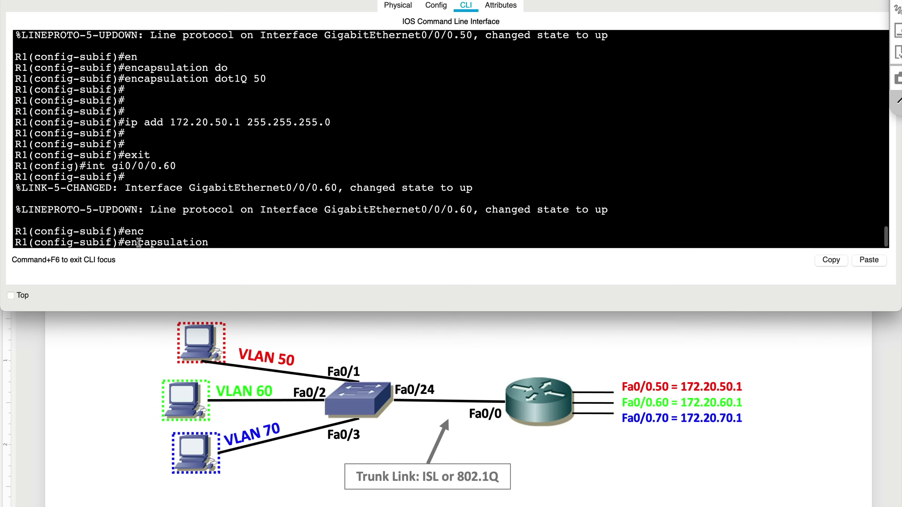
{"action": "type", "text": "do"}
{"action": "key", "text": "Tab"}
{"action": "type", "text": "60"}
{"action": "key", "text": "Return"}
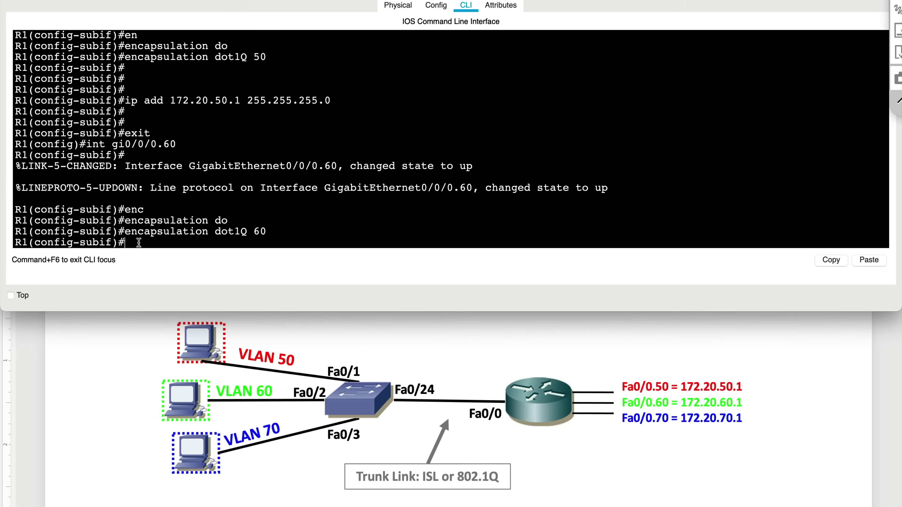
Assign IP address 172.20.60.1 with mask 255.255.255.0 to subinterface gi0/0/0.60 and return to global configuration.
{"action": "type", "text": "ip add 17"}
{"action": "key", "text": "BackSpace"}
{"action": "type", "text": "172.20.60.1 255.255"}
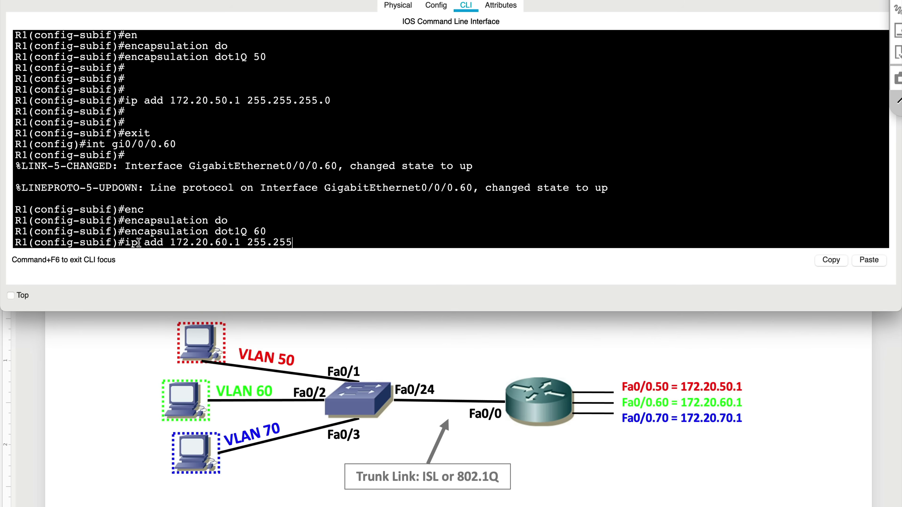
{"action": "type", "text": ".255.0"}
{"action": "key", "text": "Return"}
{"action": "key", "text": "Return"}
{"action": "type", "text": "exit"}
{"action": "key", "text": "Return"}
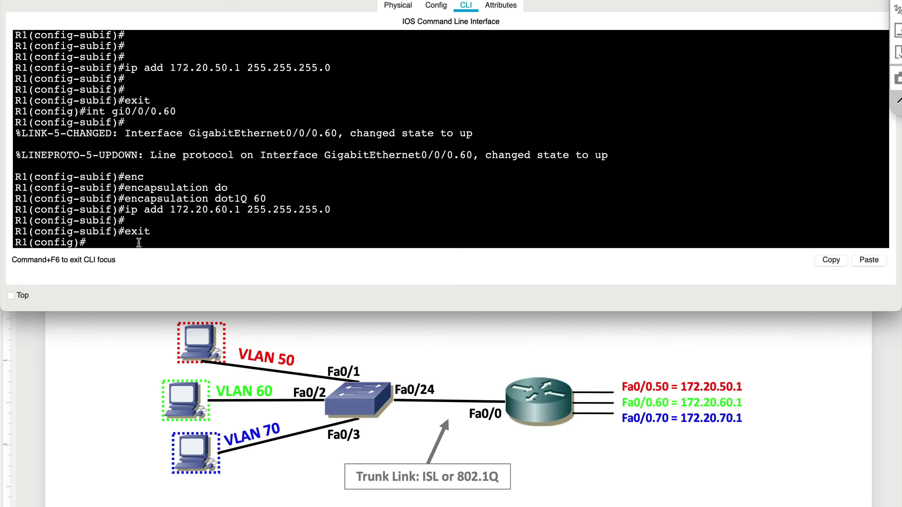
Create subinterface gi0/0/0.70 on R1 with dot1Q encapsulation for VLAN 70.
{"action": "type", "text": "int gi0/0/0.70"}
{"action": "key", "text": "Return"}
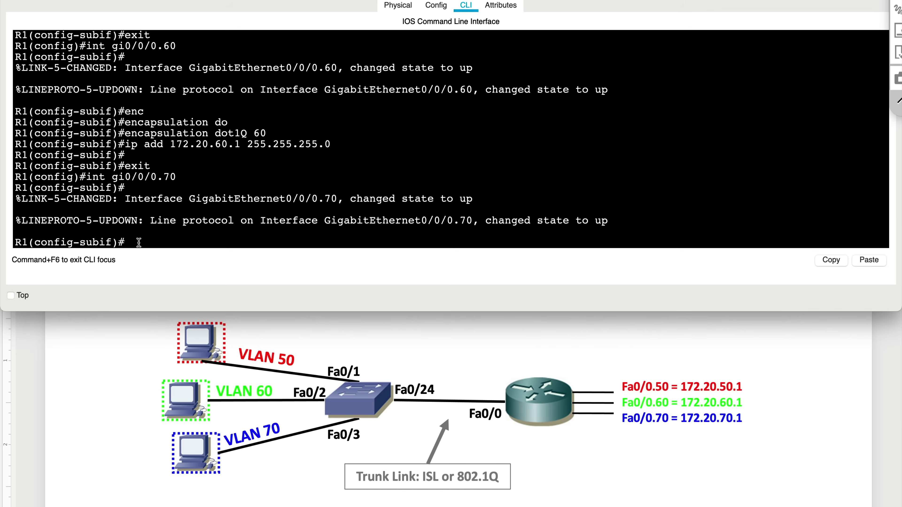
{"action": "type", "text": "en"}
{"action": "key", "text": "Tab"}
{"action": "type", "text": "do"}
{"action": "key", "text": "Tab"}
{"action": "type", "text": "70"}
{"action": "key", "text": "Return"}
Assign IP address 172.20.70.1 with mask 255.255.255.0 to subinterface gi0/0/0.70 and leave configuration mode.
{"action": "type", "text": "ip a"}
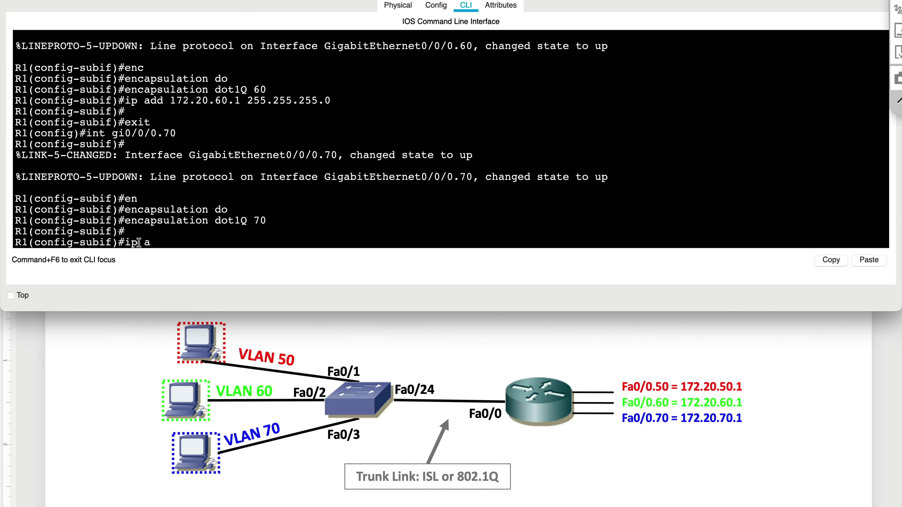
{"action": "type", "text": "dd 172.20.70.1 255.255.25"}
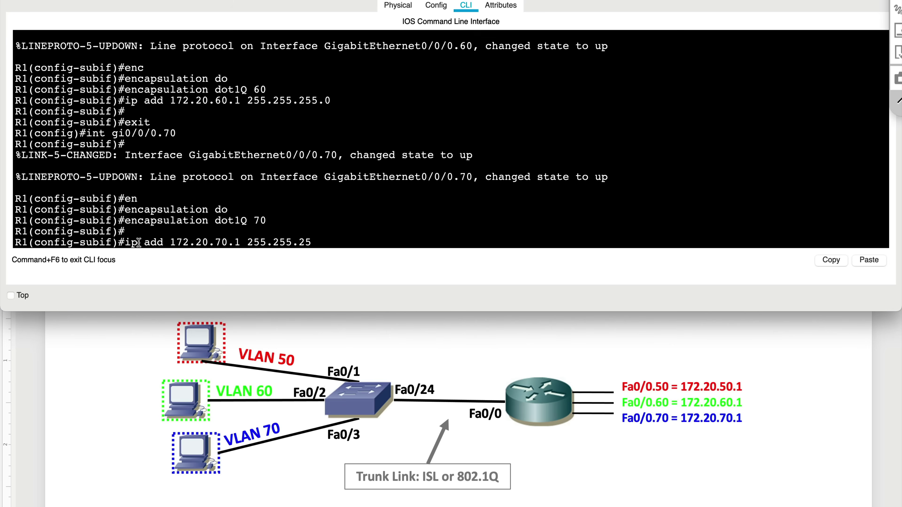
{"action": "key", "text": "BackSpace"}
{"action": "type", "text": "50"}
{"action": "key", "text": "BackSpace"}
{"action": "key", "text": "BackSpace"}
{"action": "type", "text": "5.0"}
{"action": "key", "text": "Return"}
{"action": "type", "text": "exit"}
{"action": "key", "text": "Return"}
{"action": "type", "text": "exit"}
{"action": "key", "text": "Return"}
Show R1's brief IP interface summary and examine GigabitEthernet0/0/0 and its .50, .60 and .70 subinterfaces.
{"action": "type", "text": "show ip int bri"}
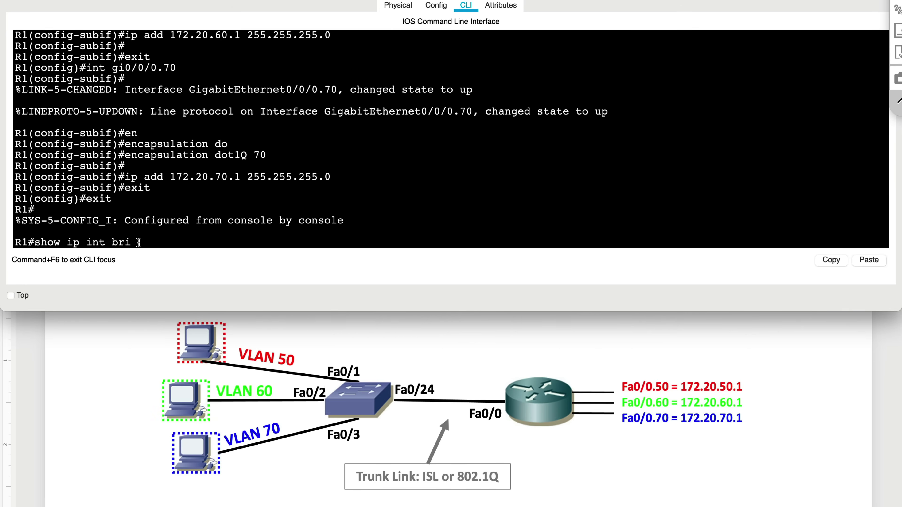
{"action": "type", "text": "ef"}
{"action": "key", "text": "Return"}
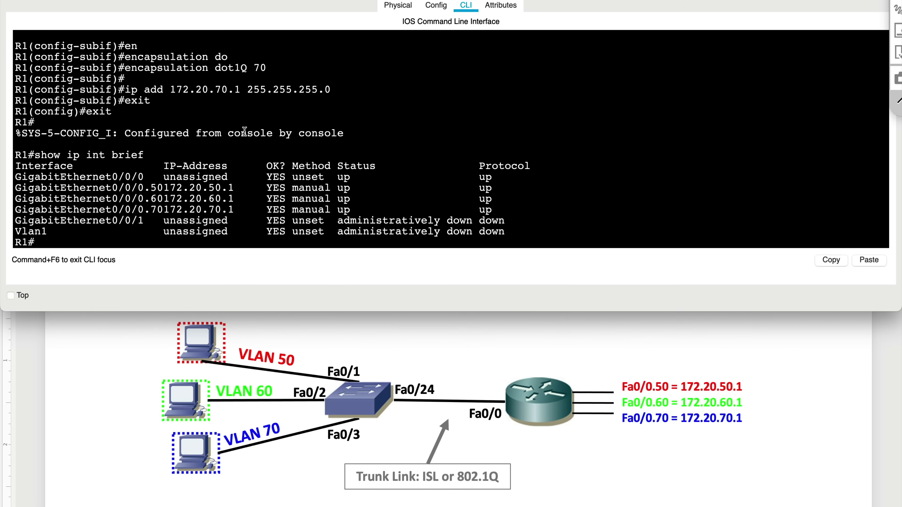
{"action": "triple_click", "coordinate": [79, 183]}
{"action": "left_click", "coordinate": [47, 193]}
{"action": "left_click_drag", "start_coordinate": [16, 185], "coordinate": [157, 188]}
{"action": "left_click", "coordinate": [157, 188]}
{"action": "left_click_drag", "start_coordinate": [15, 198], "coordinate": [157, 199]}
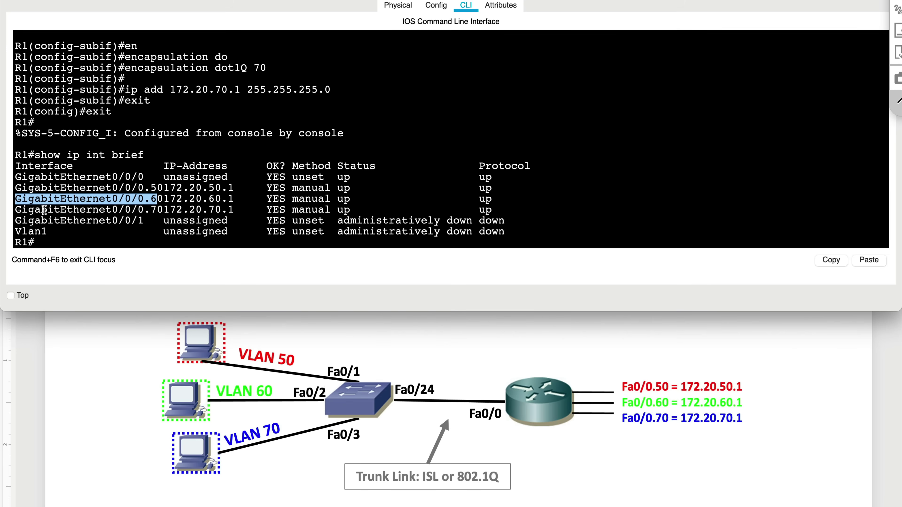
{"action": "left_click_drag", "start_coordinate": [15, 210], "coordinate": [163, 210]}
{"action": "left_click", "coordinate": [133, 243]}
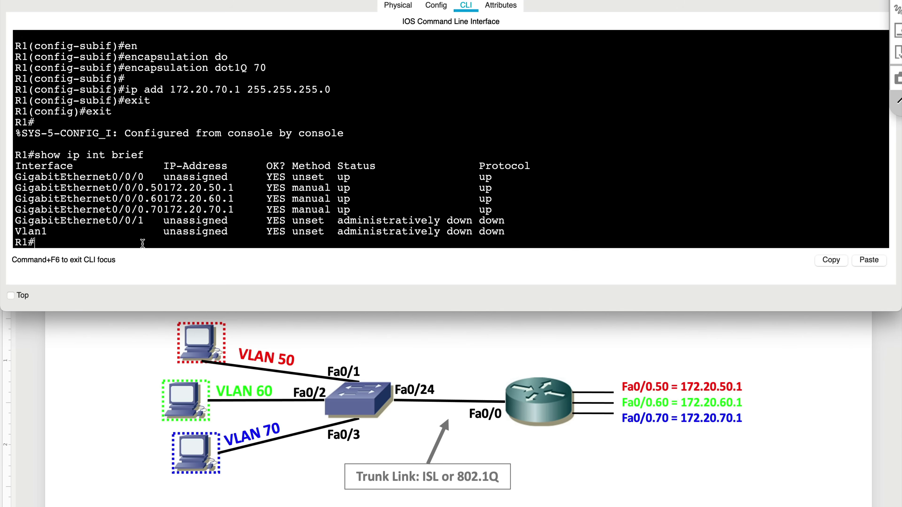
Ping the VLAN 50 host 172.20.50.200 and the VLAN 60 host 172.20.60.200 from R1.
{"action": "type", "text": "ping 172.20.50.200"}
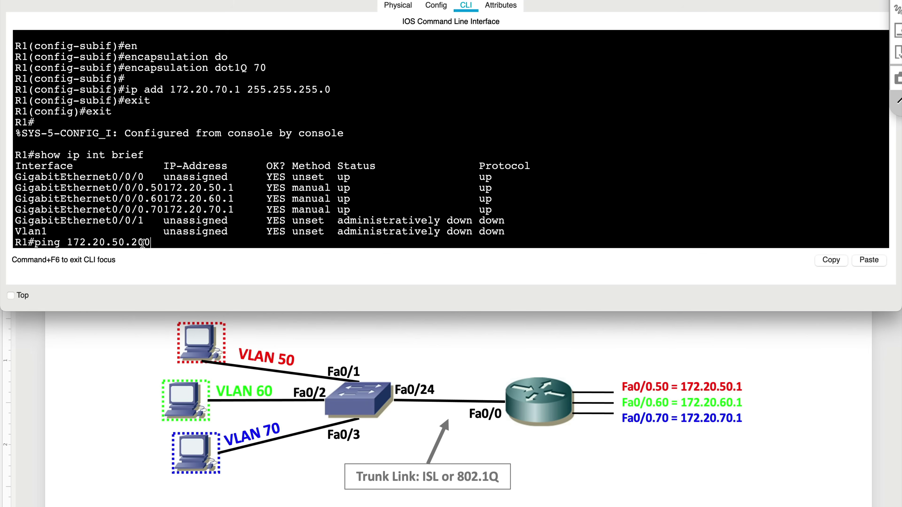
{"action": "key", "text": "Return"}
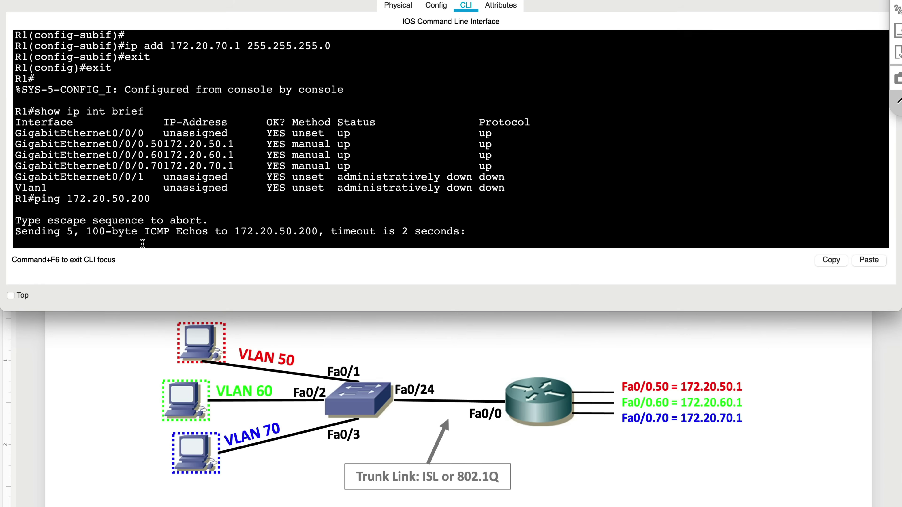
{"action": "key", "text": "Up"}
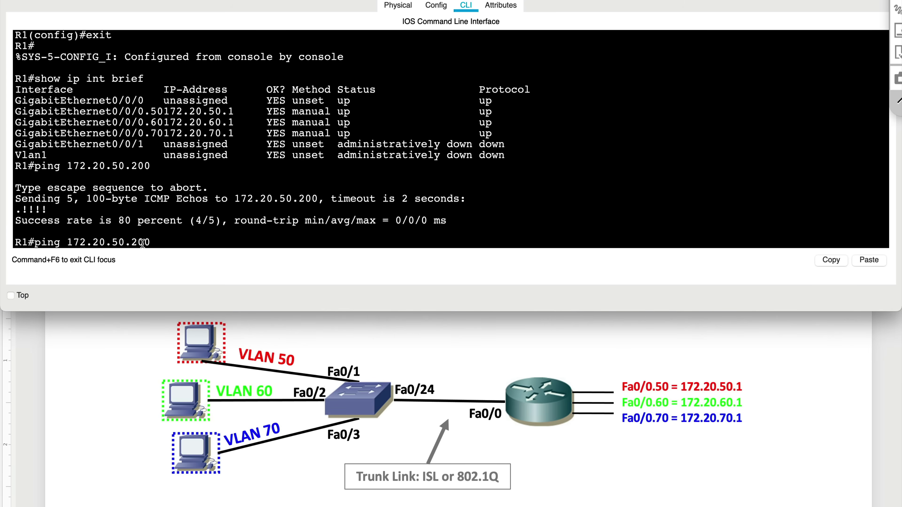
{"action": "key", "text": "BackSpace"}
{"action": "key", "text": "BackSpace"}
{"action": "key", "text": "BackSpace"}
{"action": "key", "text": "BackSpace"}
{"action": "key", "text": "BackSpace"}
{"action": "key", "text": "BackSpace"}
{"action": "type", "text": "60.200"}
{"action": "key", "text": "Return"}
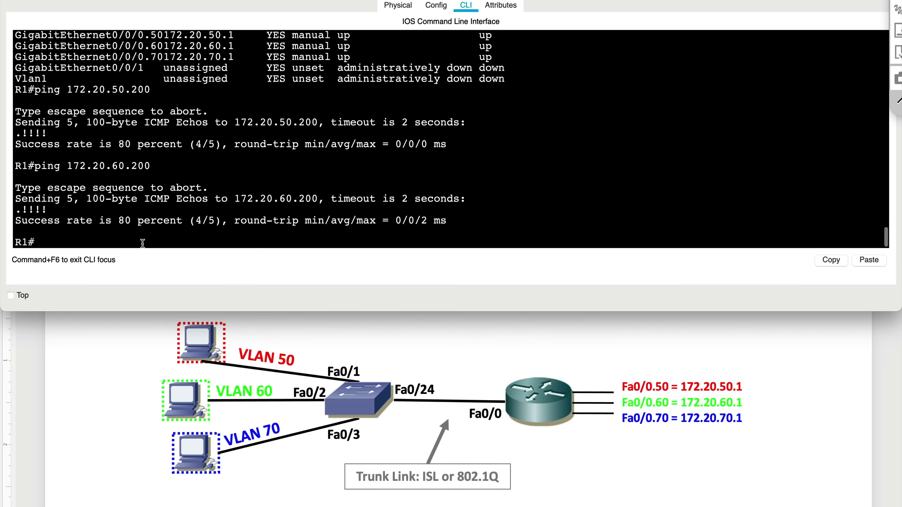
Ping the VLAN 70 host 172.20.70.200 from R1.
{"action": "key", "text": "Up"}
{"action": "key", "text": "BackSpace"}
{"action": "key", "text": "BackSpace"}
{"action": "key", "text": "BackSpace"}
{"action": "key", "text": "BackSpace"}
{"action": "key", "text": "BackSpace"}
{"action": "key", "text": "BackSpace"}
{"action": "type", "text": "70.200"}
{"action": "key", "text": "Return"}
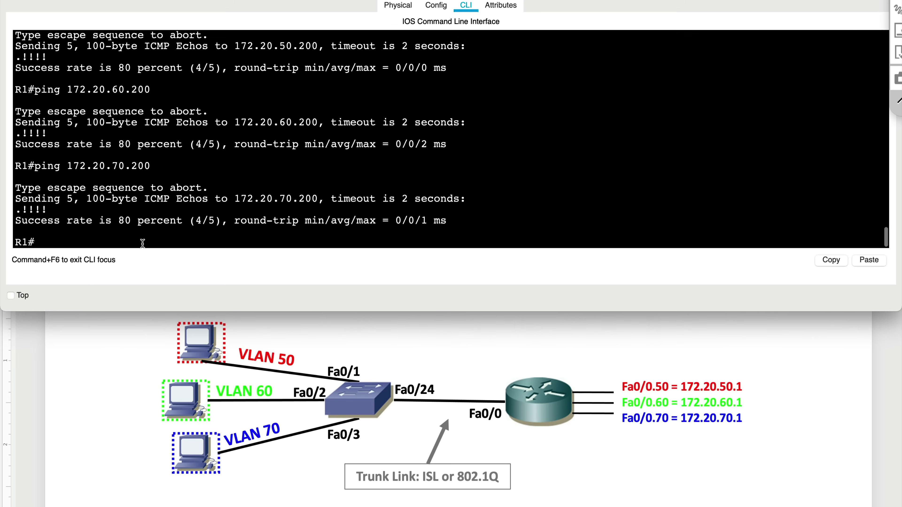
{"action": "key", "text": "Return"}
{"action": "key", "text": "Return"}
{"action": "key", "text": "Return"}
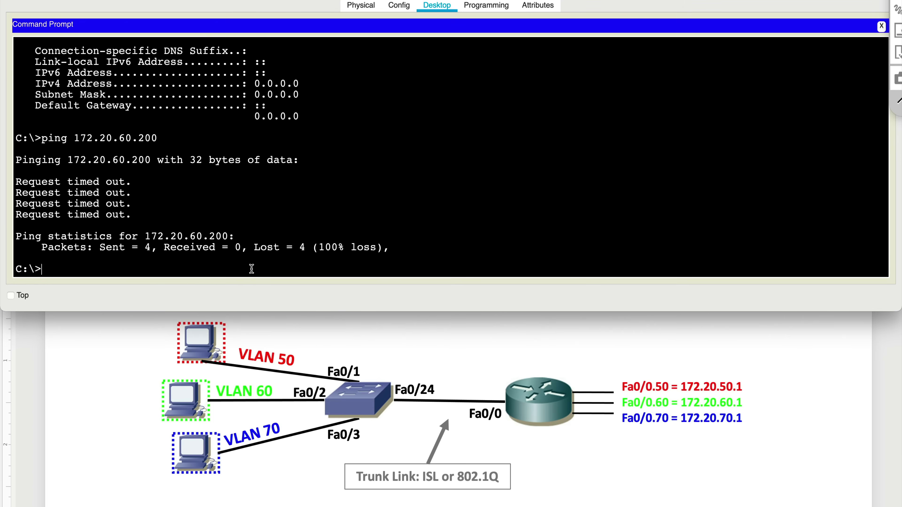
Test inter-VLAN connectivity from the PC's command prompt by pinging 172.20.60.200 and 172.20.70.200.
{"action": "key", "text": "Up"}
{"action": "key", "text": "Return"}
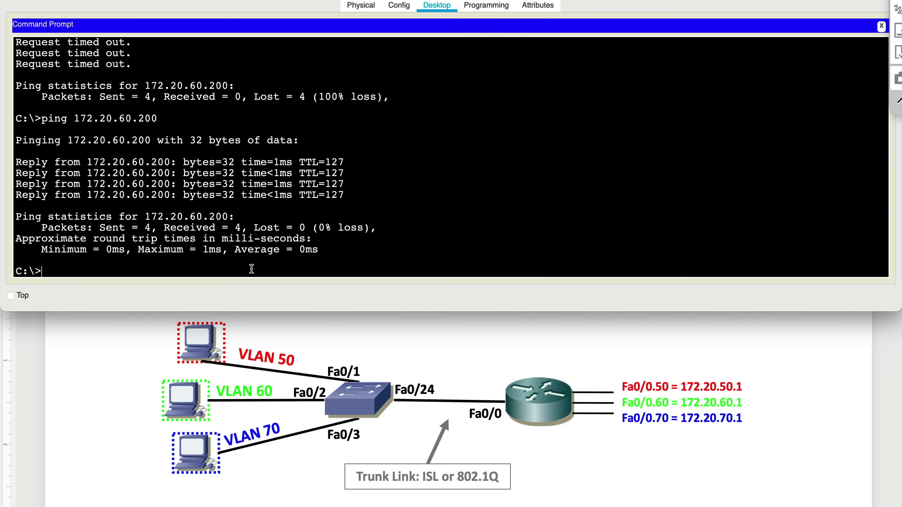
{"action": "type", "text": "ping 172.20.70.200"}
{"action": "key", "text": "Return"}
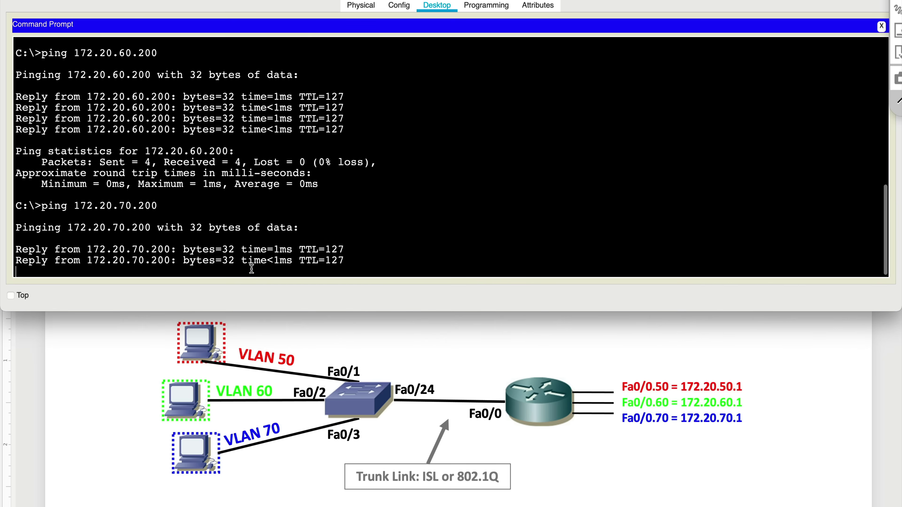